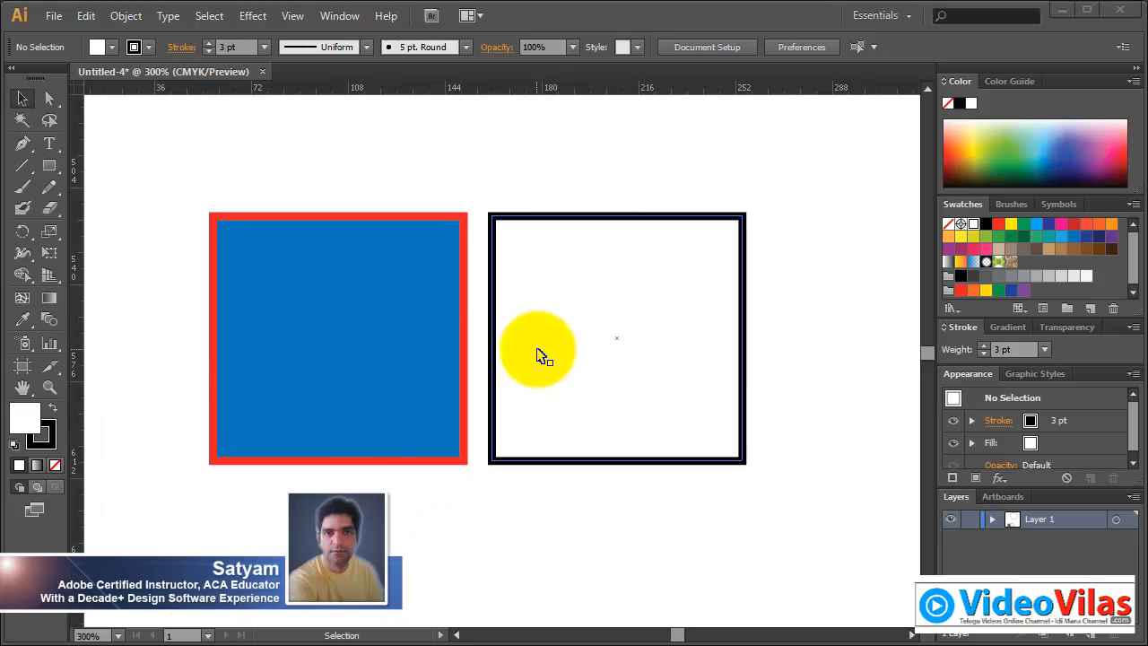
{"action": "left_click", "coordinate": [328, 167]}
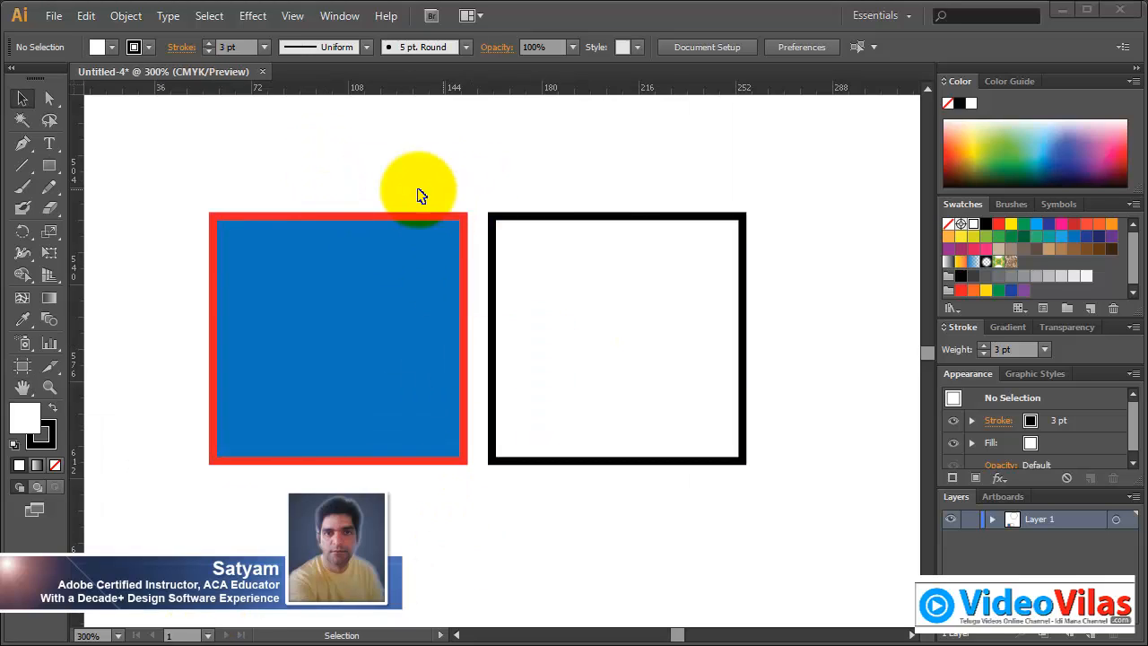
{"action": "left_click_drag", "start_coordinate": [49, 166], "coordinate": [121, 289]}
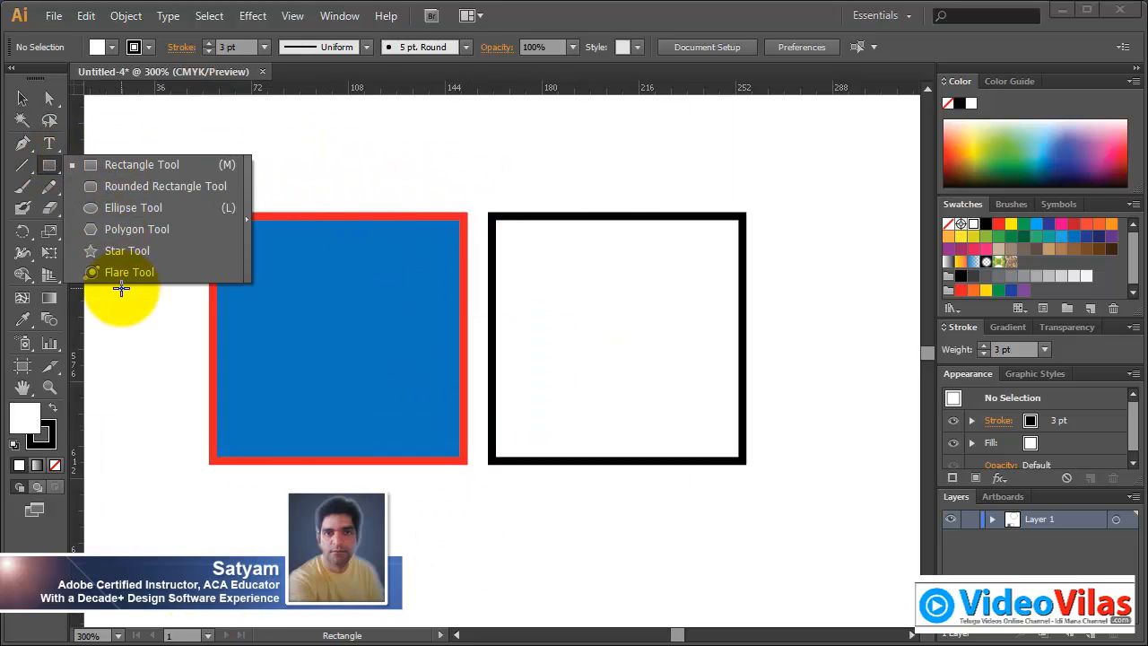
{"action": "left_click", "coordinate": [559, 16]}
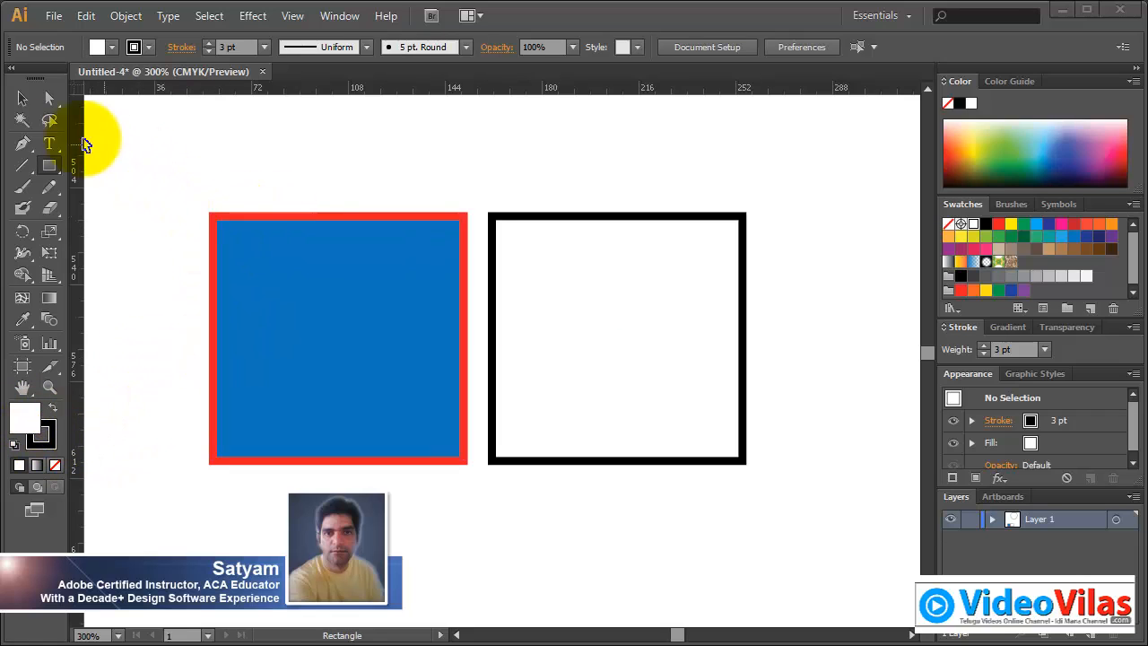
Delete the blue and white squares and the hexagon to leave the artboard empty.
{"action": "left_click", "coordinate": [23, 100]}
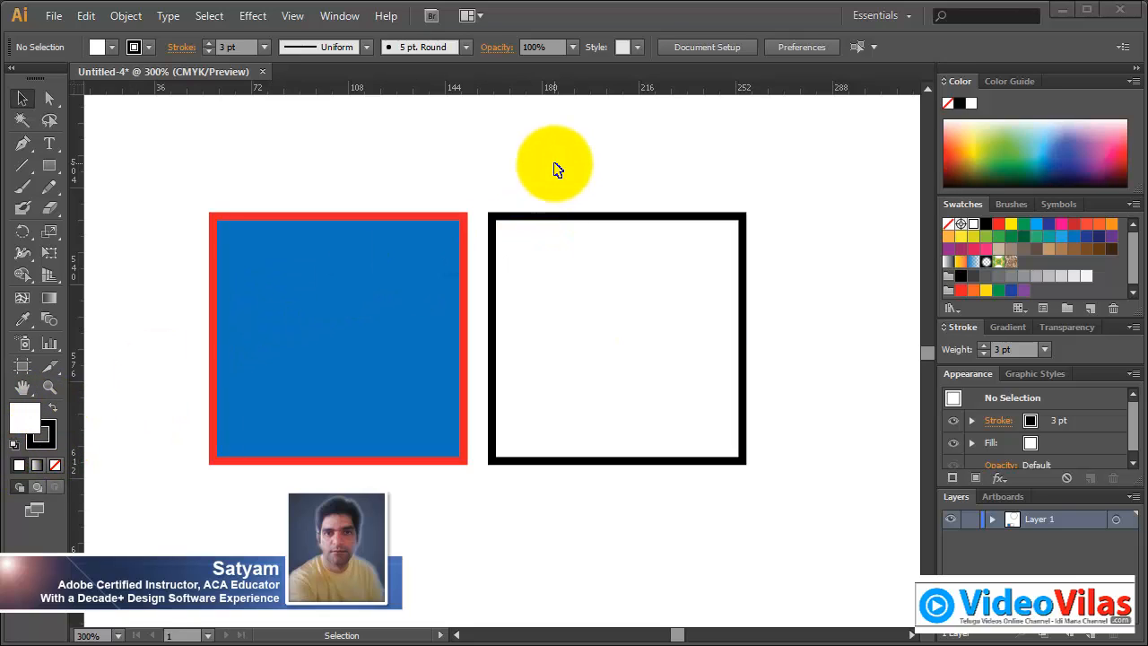
{"action": "left_click_drag", "start_coordinate": [392, 172], "coordinate": [578, 375]}
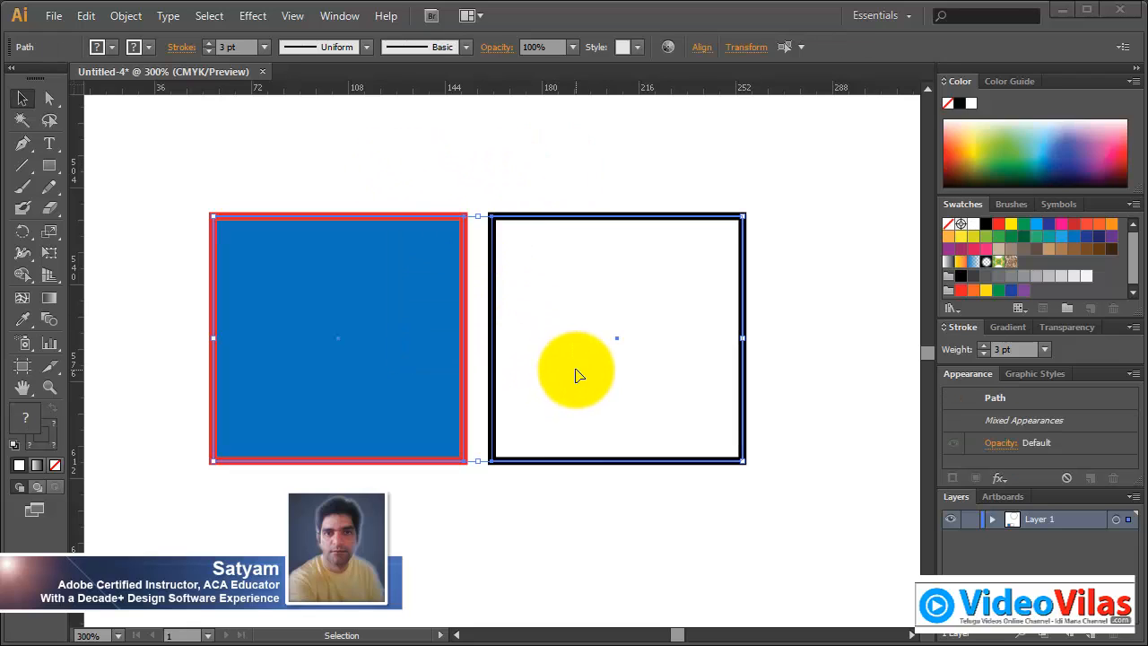
{"action": "key", "text": "Delete"}
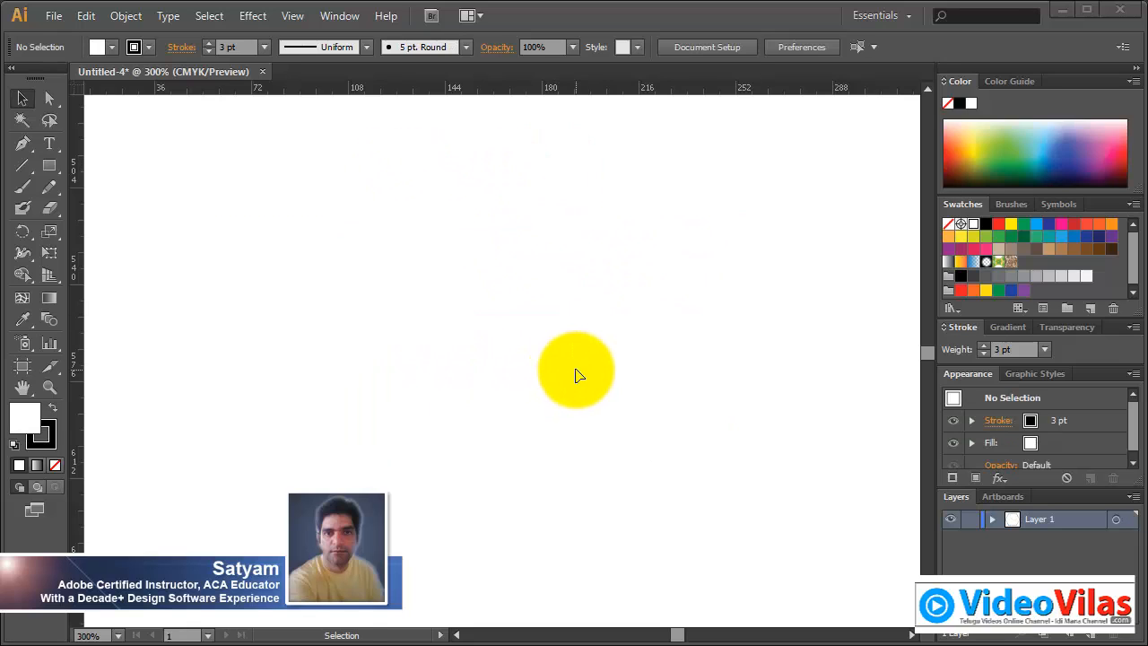
{"action": "key", "text": "ctrl+0"}
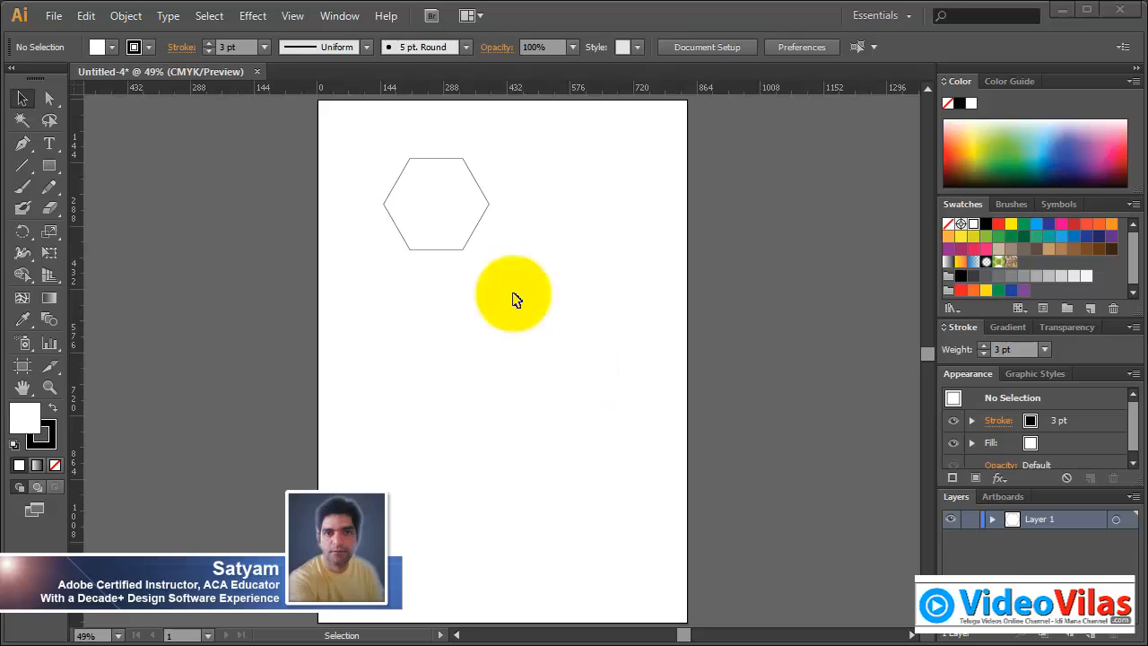
{"action": "left_click_drag", "start_coordinate": [362, 140], "coordinate": [529, 300]}
{"action": "key", "text": "Delete"}
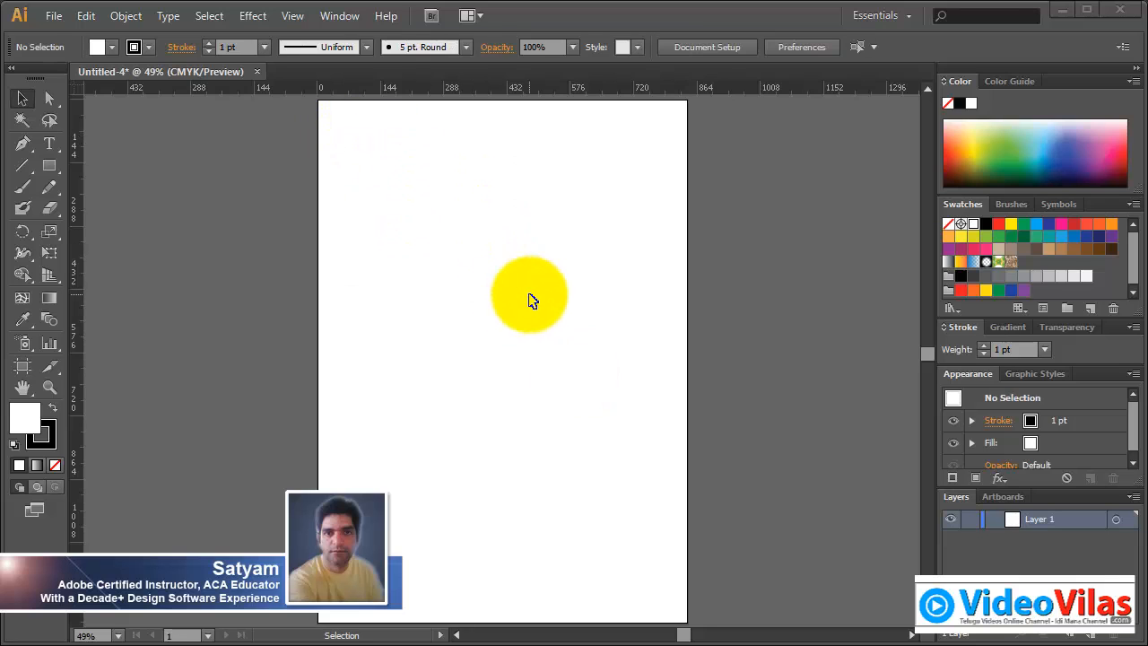
Draw a wide wall rectangle on the lower artboard, with a tall door rectangle near its middle and a smaller window rectangle beside it.
{"action": "left_click", "coordinate": [49, 167]}
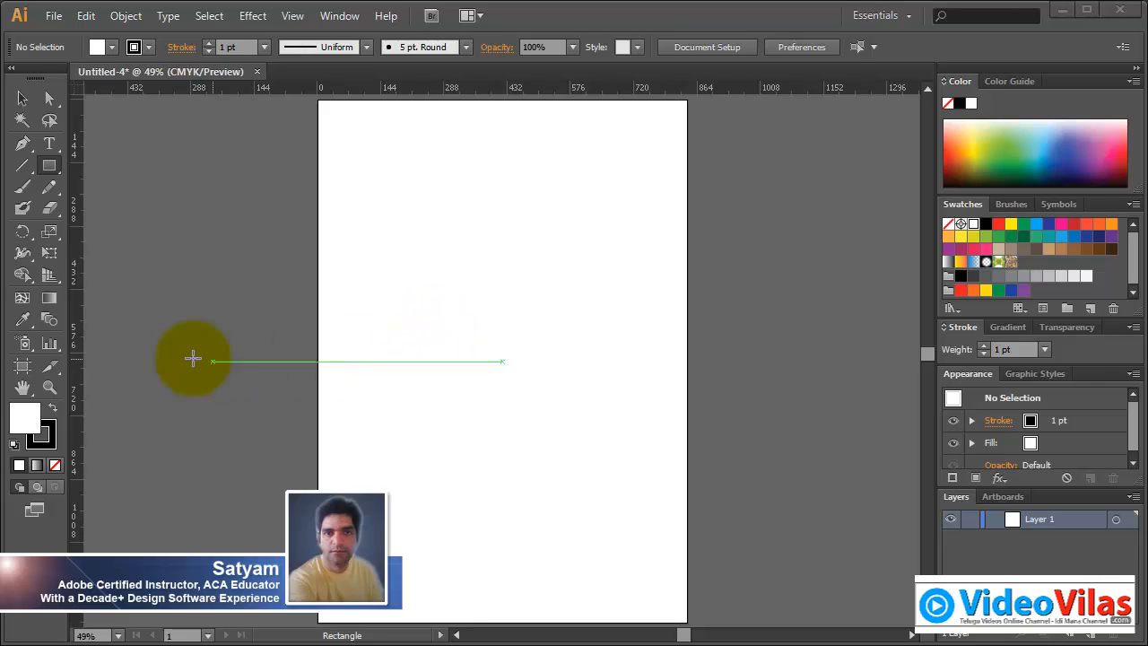
{"action": "left_click", "coordinate": [49, 387]}
{"action": "left_click_drag", "start_coordinate": [351, 306], "coordinate": [679, 562]}
{"action": "left_click", "coordinate": [48, 167]}
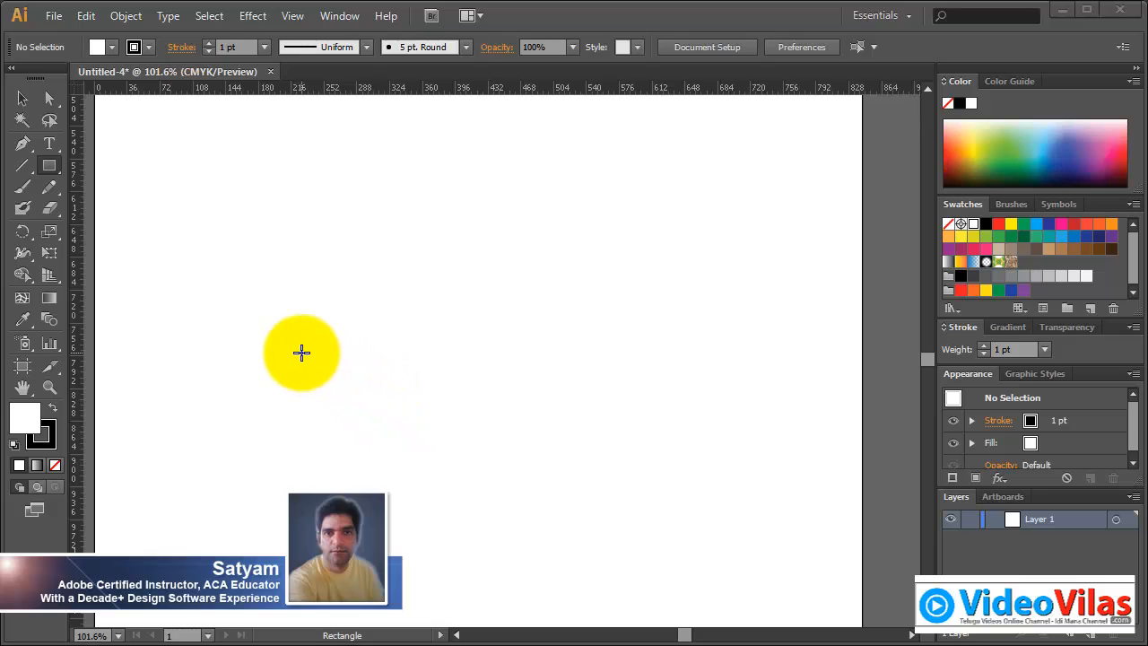
{"action": "left_click_drag", "start_coordinate": [301, 353], "coordinate": [653, 542]}
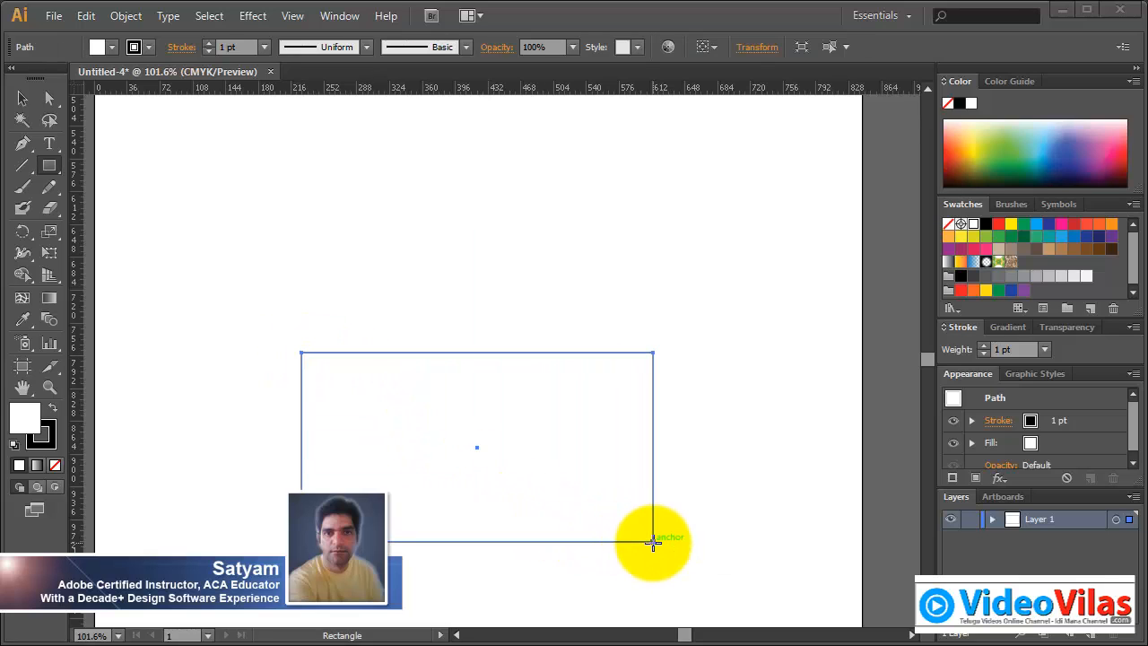
{"action": "left_click_drag", "start_coordinate": [435, 387], "coordinate": [514, 533]}
{"action": "left_click_drag", "start_coordinate": [328, 393], "coordinate": [405, 458]}
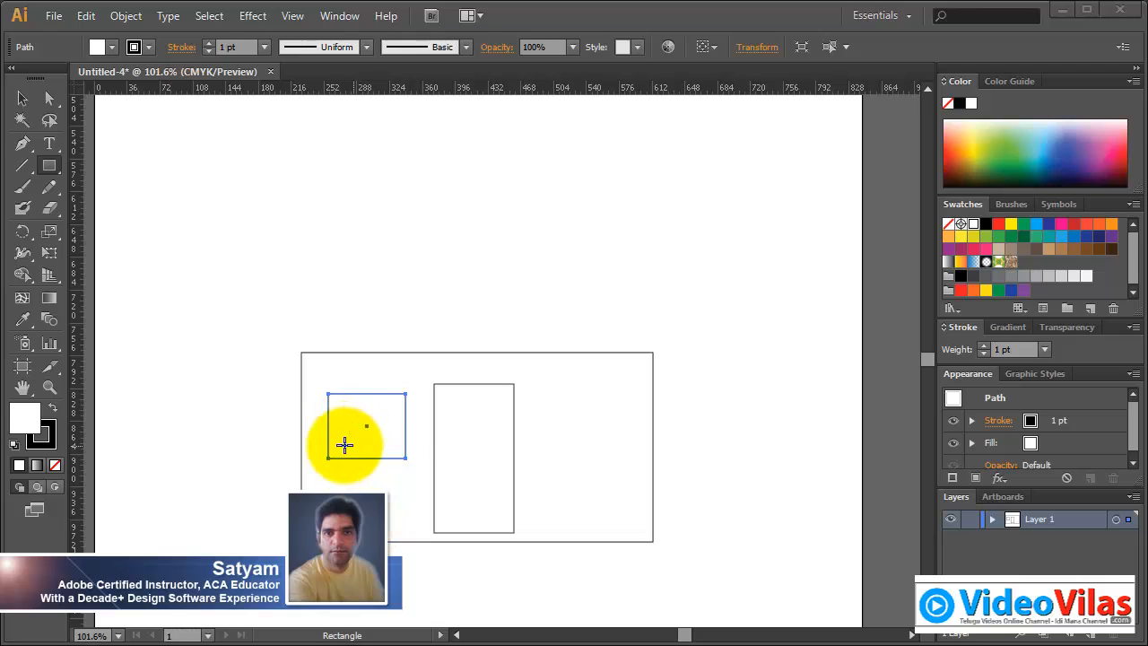
Draw three nested, progressively narrower full-height rectangles centred inside the window to form its vertical bars.
{"action": "left_click", "coordinate": [59, 392]}
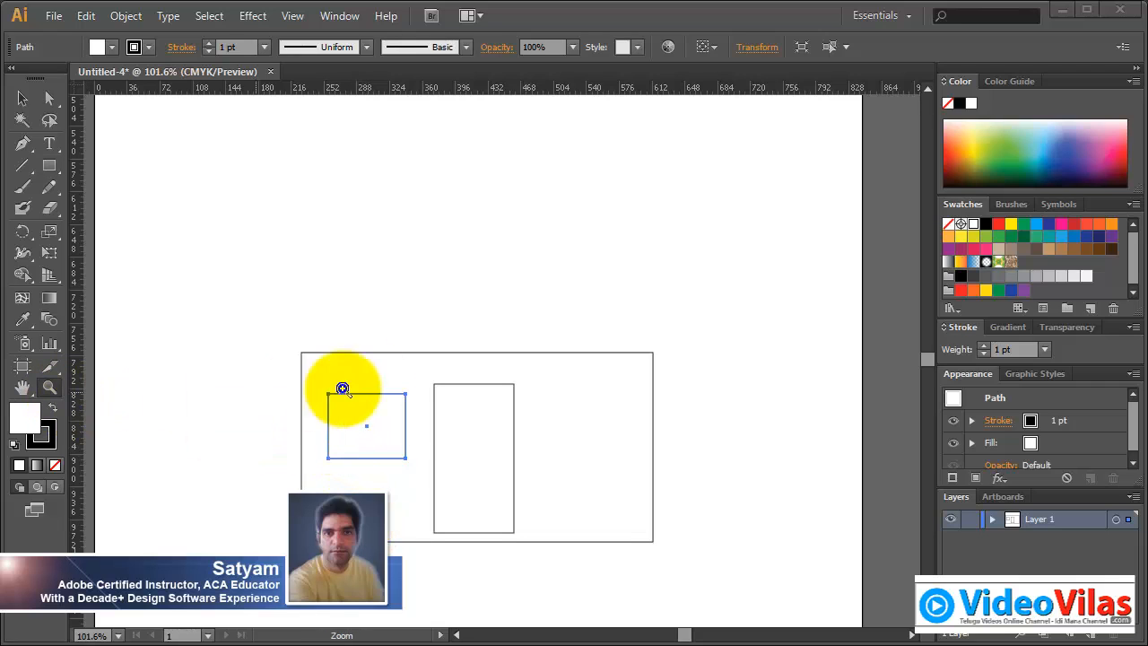
{"action": "left_click_drag", "start_coordinate": [256, 310], "coordinate": [449, 466]}
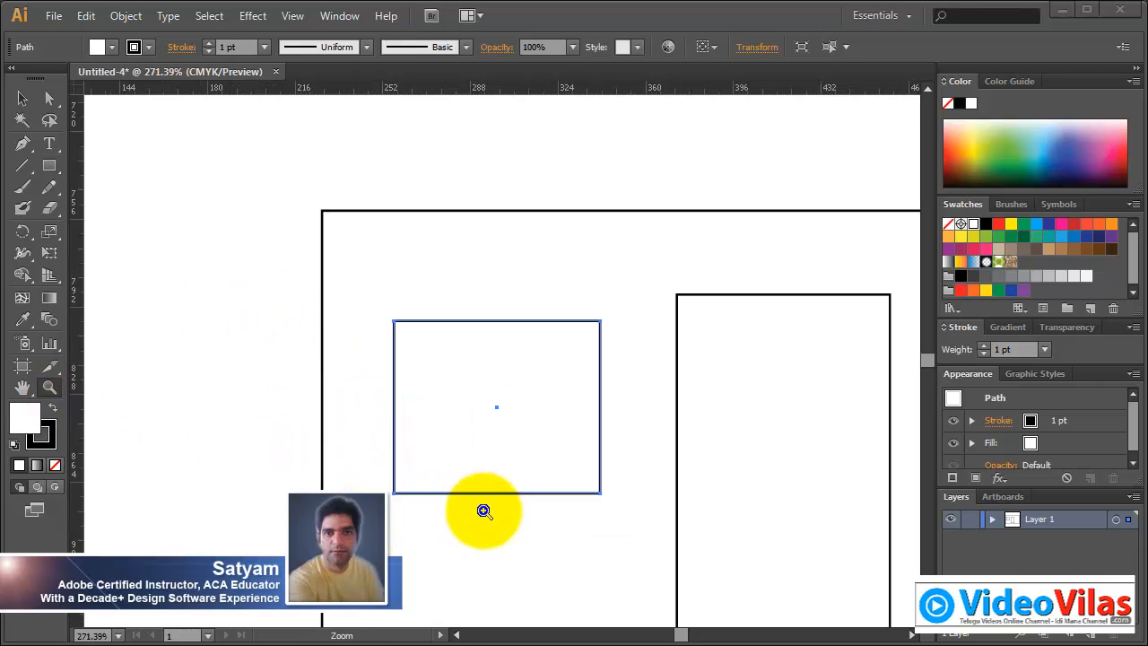
{"action": "left_click", "coordinate": [48, 169]}
{"action": "mouse_move", "coordinate": [421, 321]}
{"action": "left_mouse_down"}
{"action": "mouse_move", "coordinate": [577, 479]}
{"action": "mouse_move", "coordinate": [574, 493]}
{"action": "left_mouse_up"}
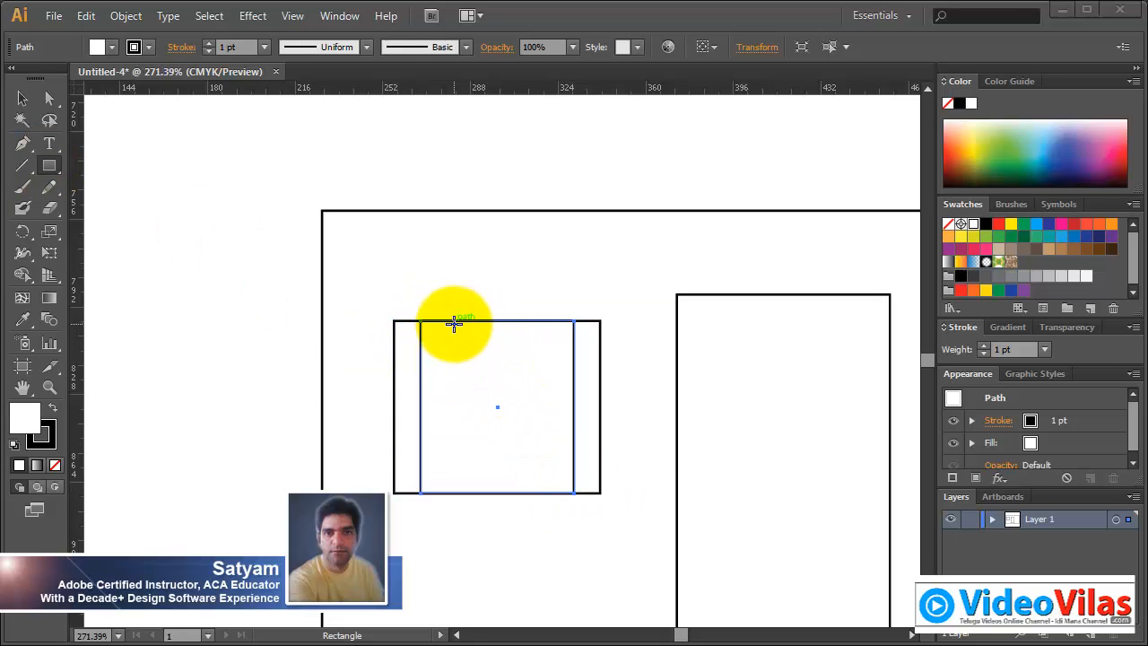
{"action": "left_click_drag", "start_coordinate": [454, 322], "coordinate": [540, 492]}
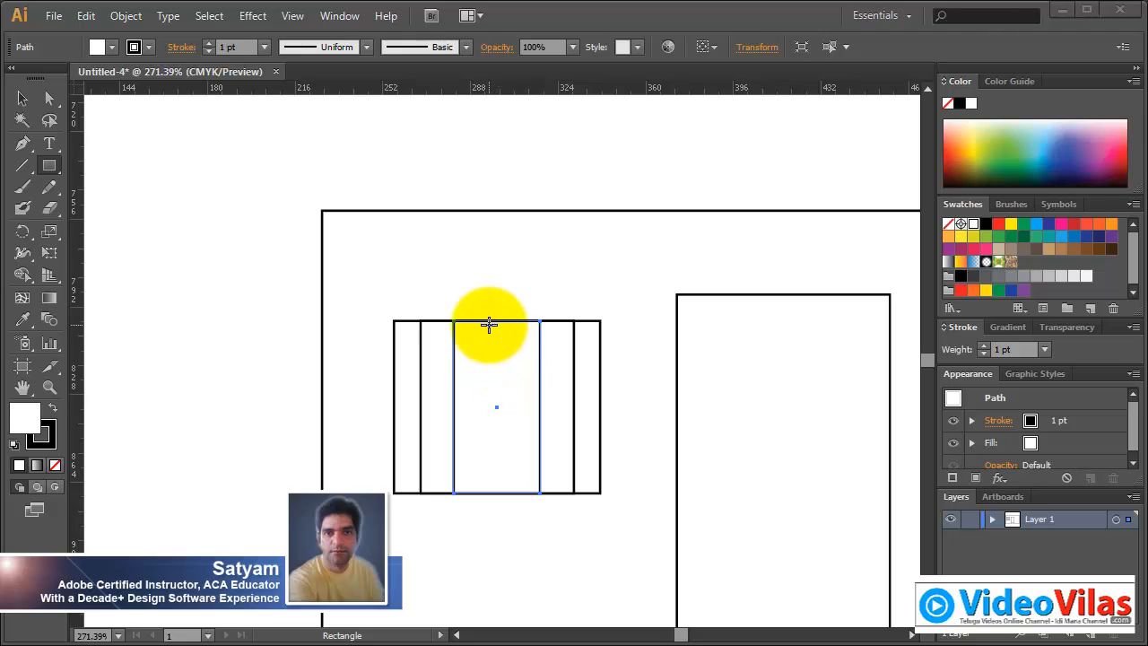
{"action": "mouse_move", "coordinate": [487, 321]}
{"action": "left_mouse_down"}
{"action": "mouse_move", "coordinate": [530, 463]}
{"action": "mouse_move", "coordinate": [513, 493]}
{"action": "left_mouse_up"}
{"action": "left_click", "coordinate": [22, 98]}
{"action": "left_click", "coordinate": [254, 290]}
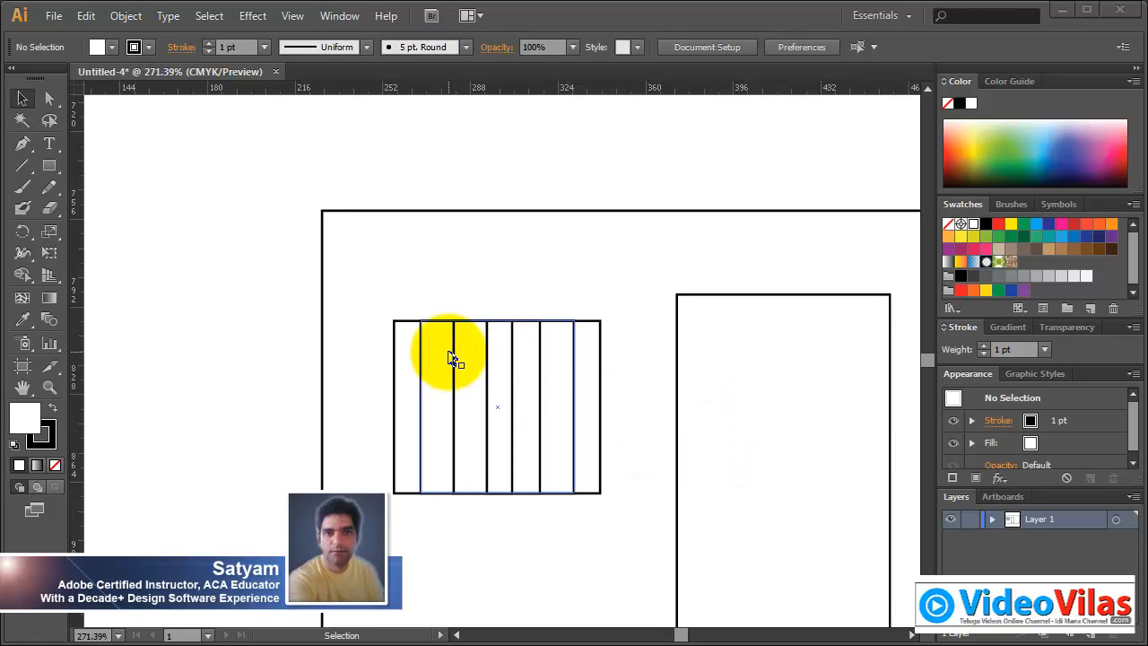
Draw a long rounded rectangle as a roof slab over the wall's top edge, overhanging both sides.
{"action": "key", "text": "ctrl+minus"}
{"action": "key", "text": "ctrl+minus"}
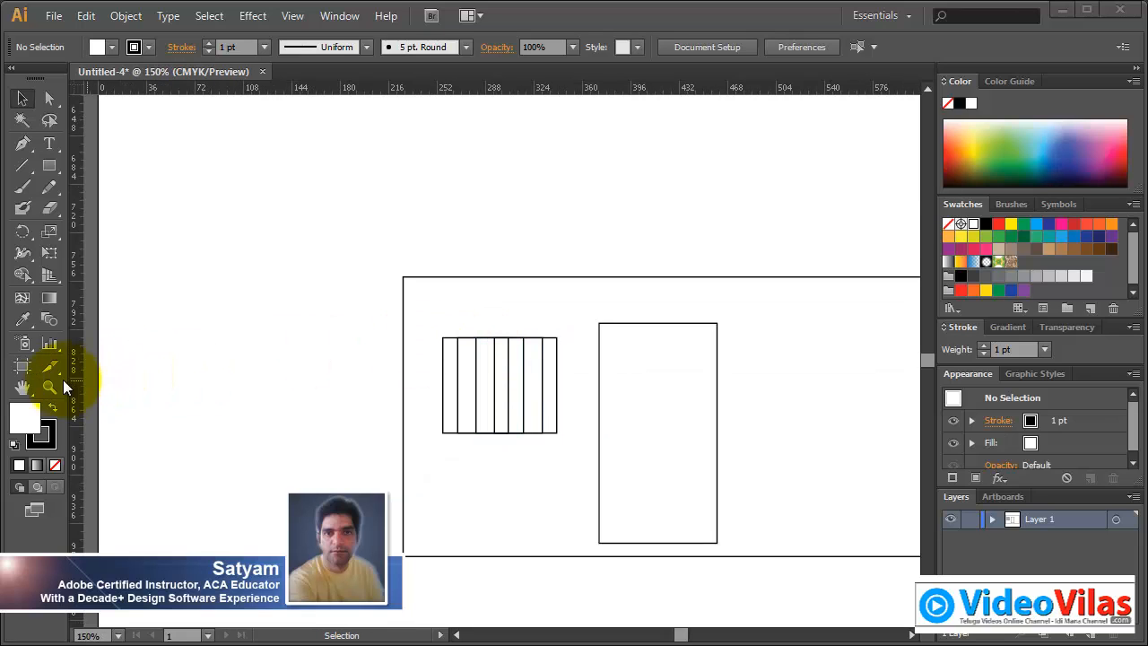
{"action": "left_click_drag", "start_coordinate": [628, 389], "coordinate": [467, 390]}
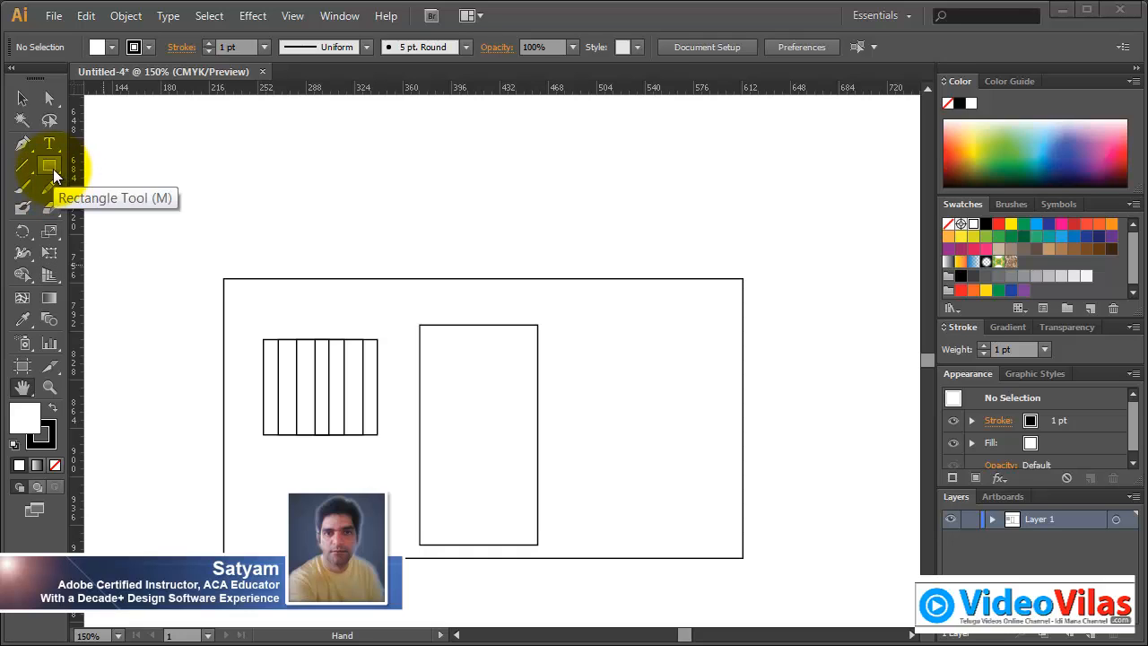
{"action": "left_click_drag", "start_coordinate": [53, 168], "coordinate": [111, 184]}
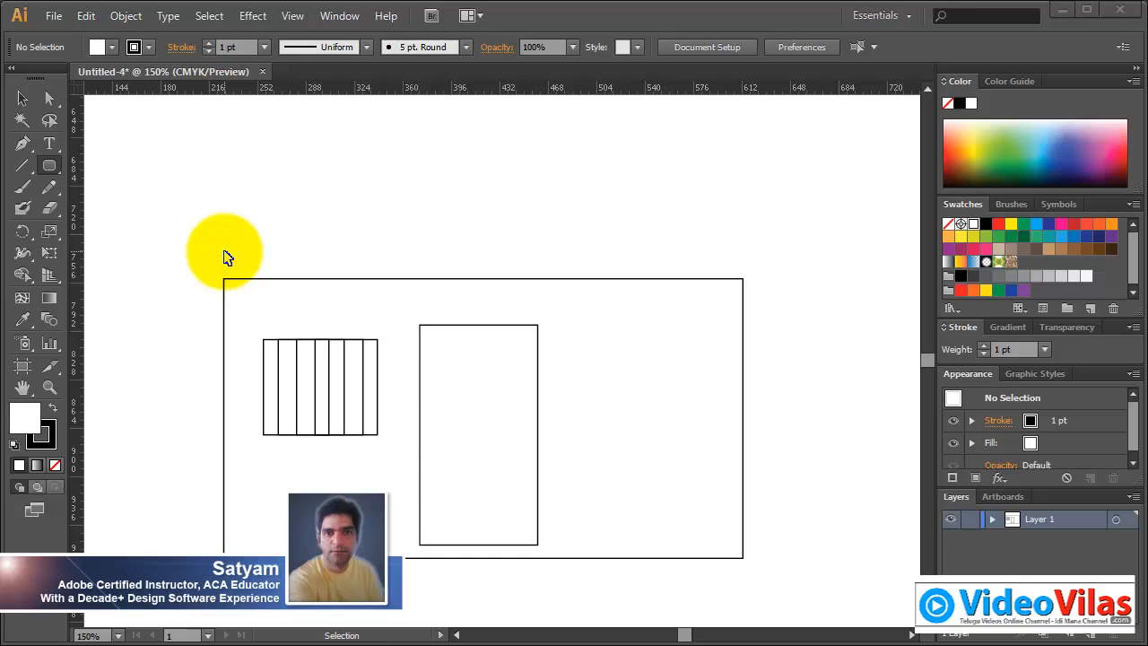
{"action": "key", "text": "ctrl+minus"}
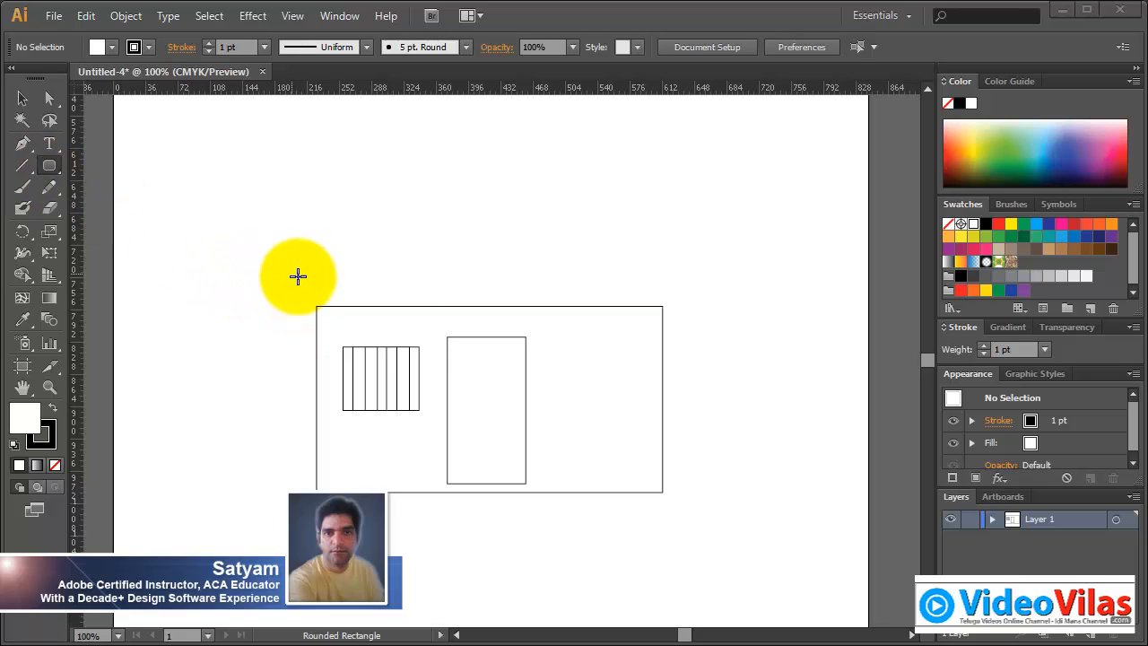
{"action": "left_click_drag", "start_coordinate": [291, 274], "coordinate": [684, 311]}
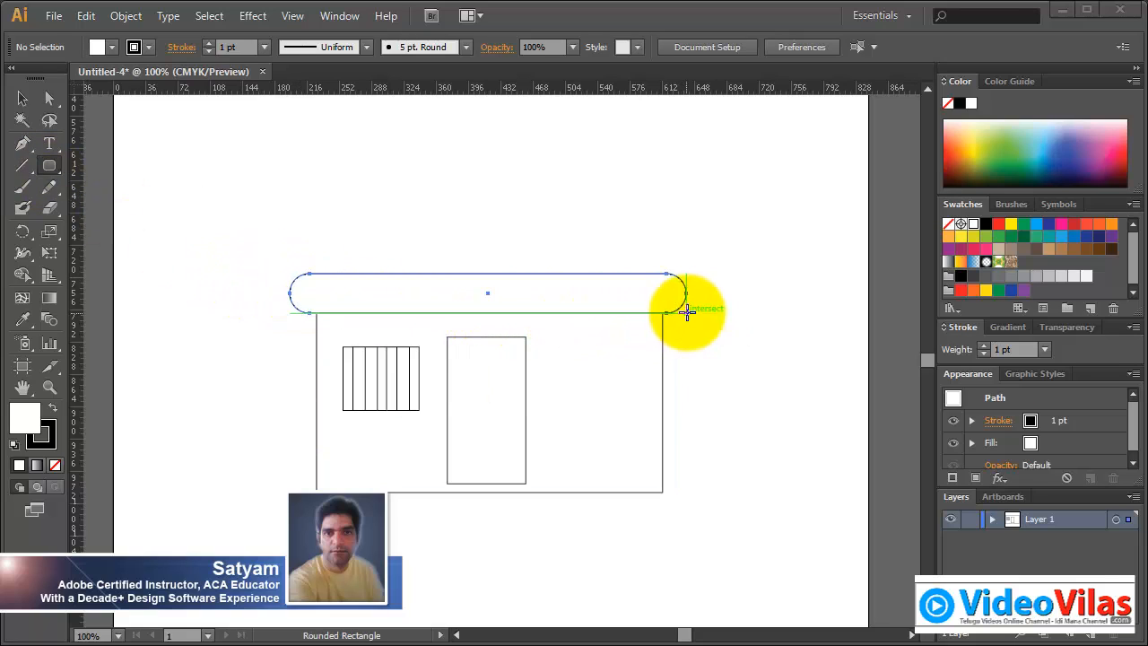
{"action": "key", "text": "v"}
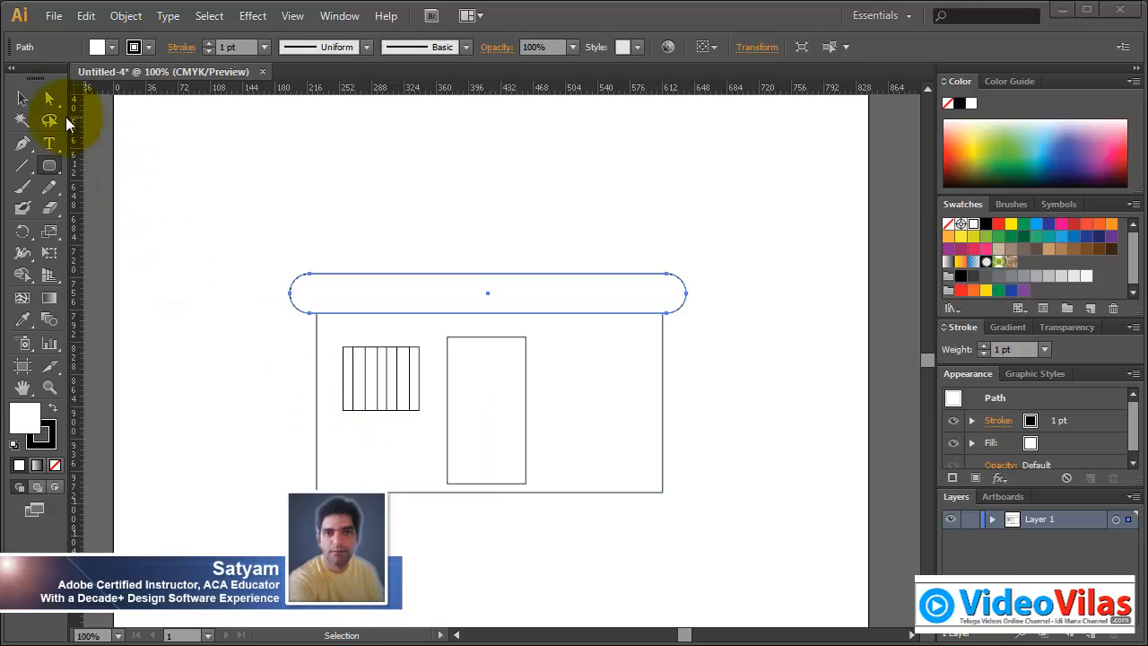
{"action": "left_click", "coordinate": [207, 105]}
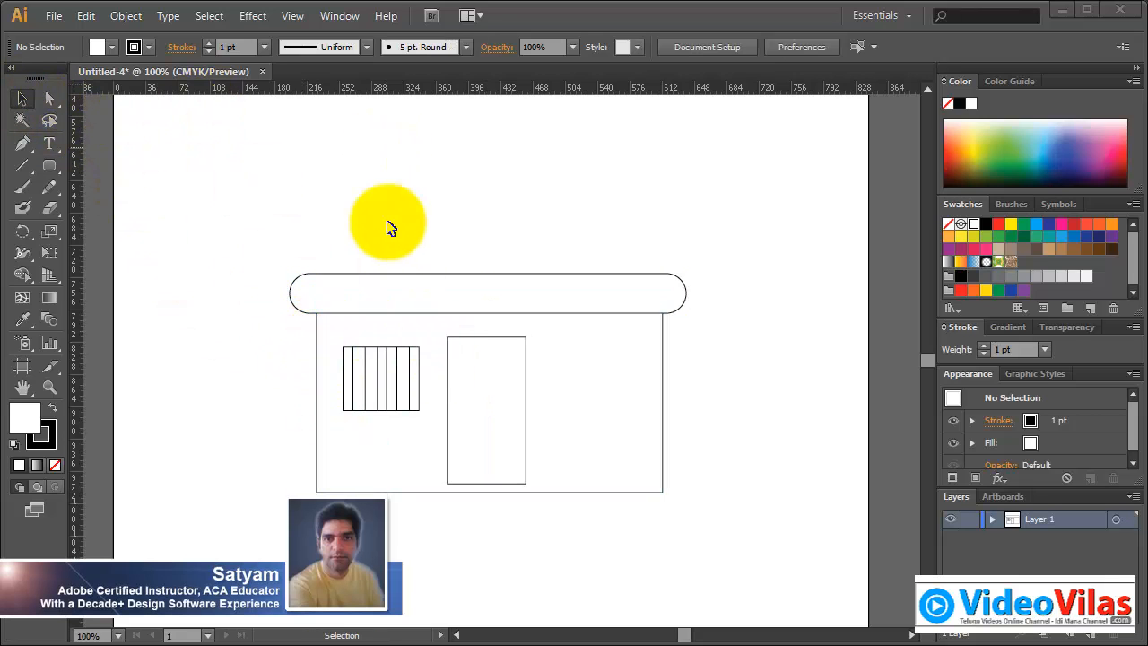
Duplicate the wall, window and door straight up so the copy rests on the roof slab as an upper storey.
{"action": "left_click_drag", "start_coordinate": [275, 348], "coordinate": [741, 556]}
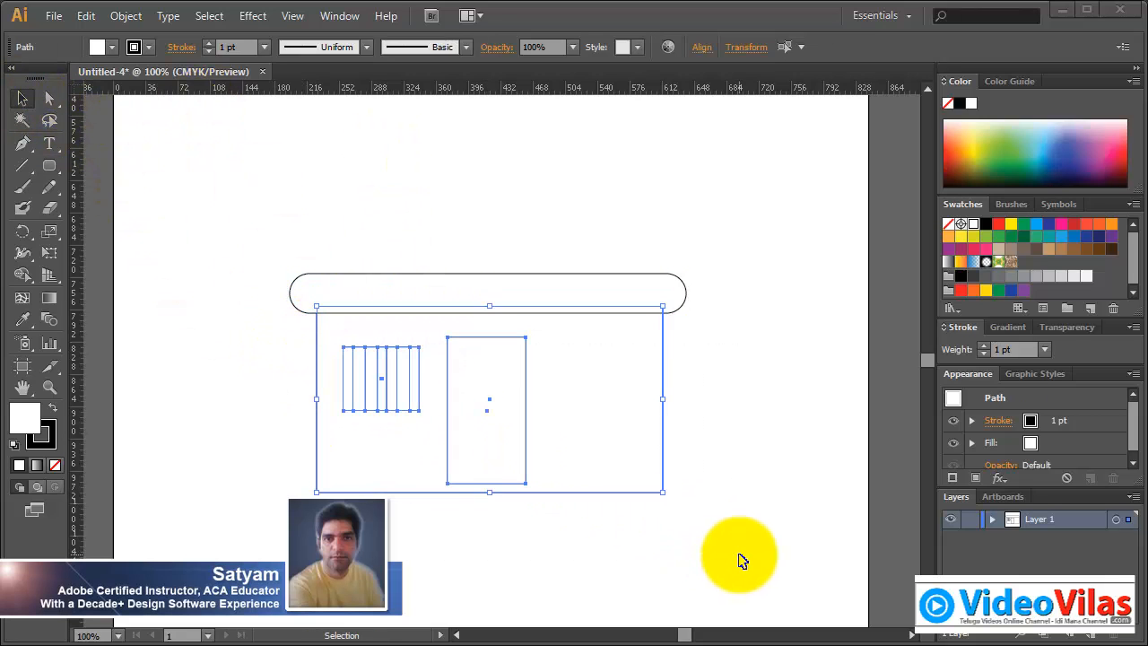
{"action": "left_click_drag", "start_coordinate": [512, 440], "coordinate": [655, 237]}
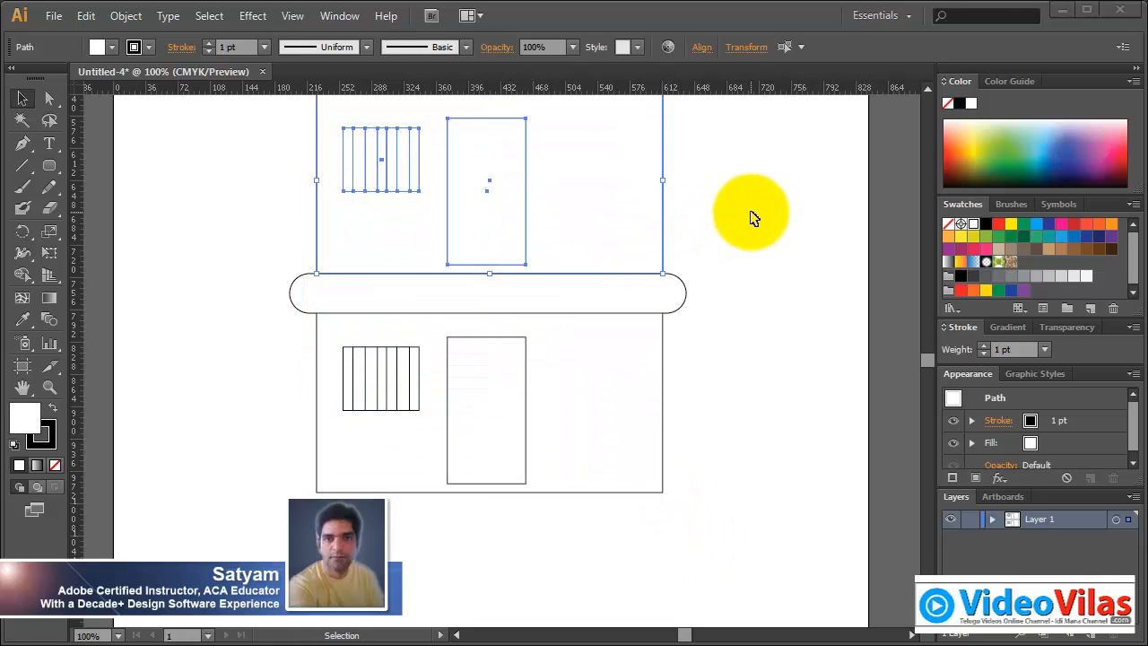
{"action": "left_click", "coordinate": [782, 224]}
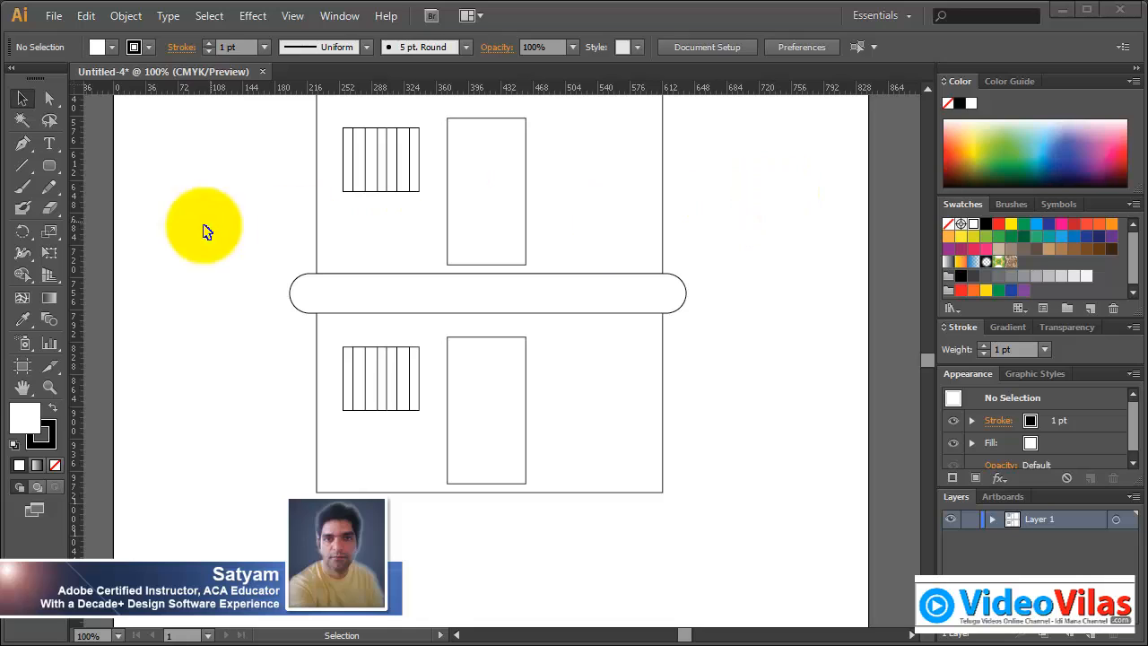
Duplicate the rounded roof slab straight up onto the top edge of the upper storey.
{"action": "left_click", "coordinate": [22, 386]}
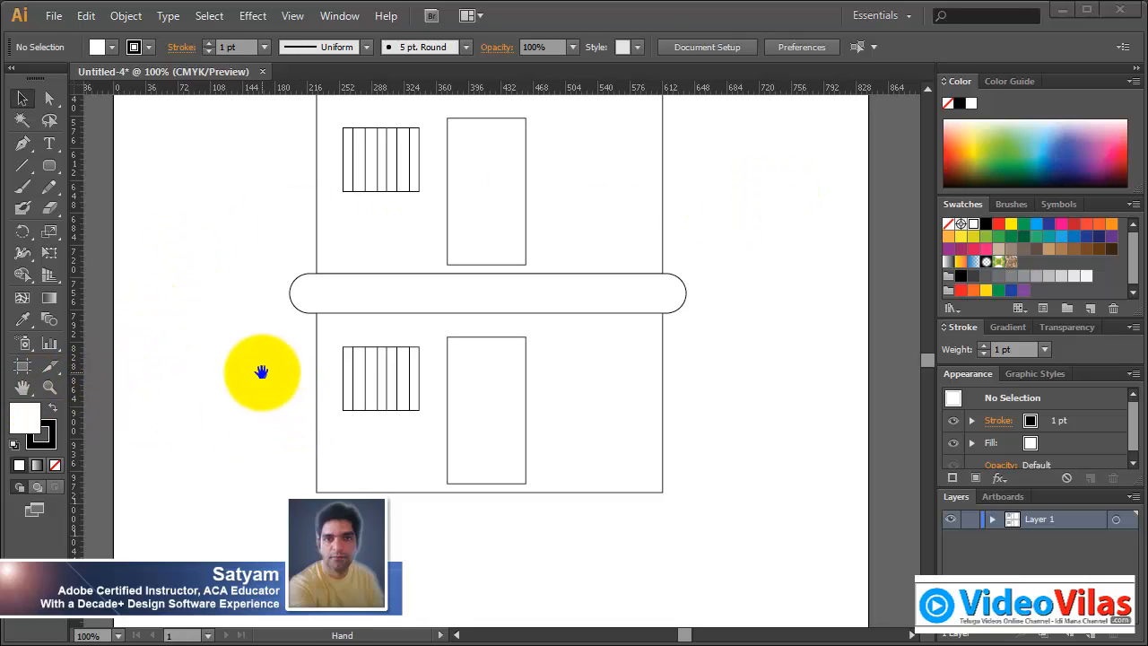
{"action": "left_click_drag", "start_coordinate": [242, 287], "coordinate": [222, 368]}
{"action": "key", "text": "v"}
{"action": "left_click", "coordinate": [295, 415]}
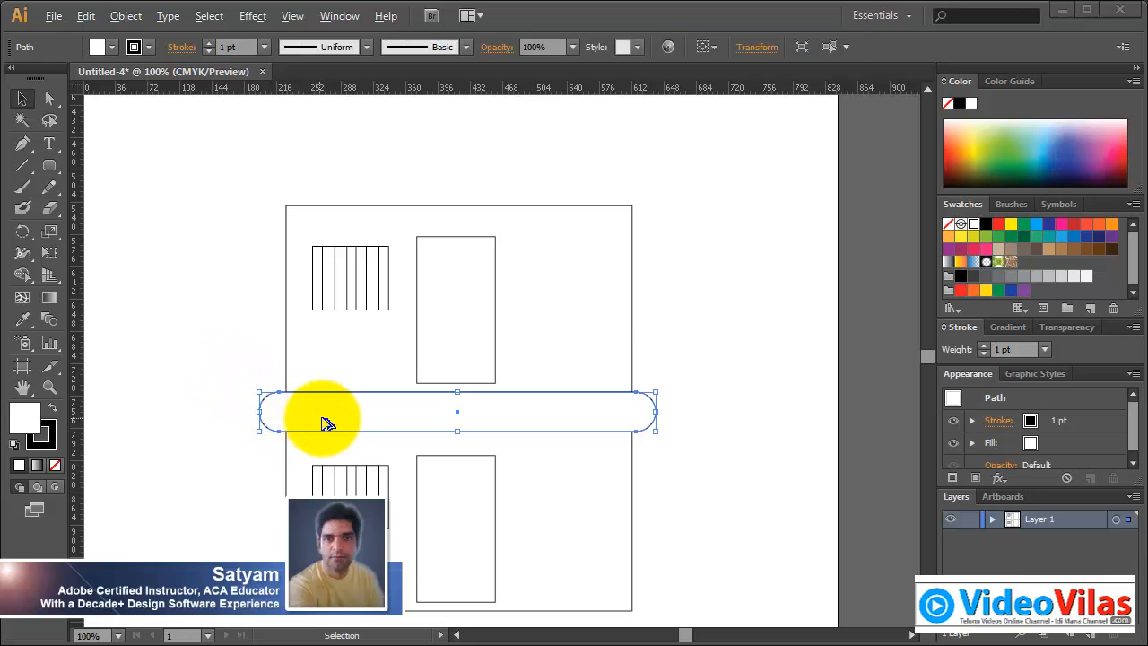
{"action": "left_click_drag", "start_coordinate": [326, 416], "coordinate": [335, 199]}
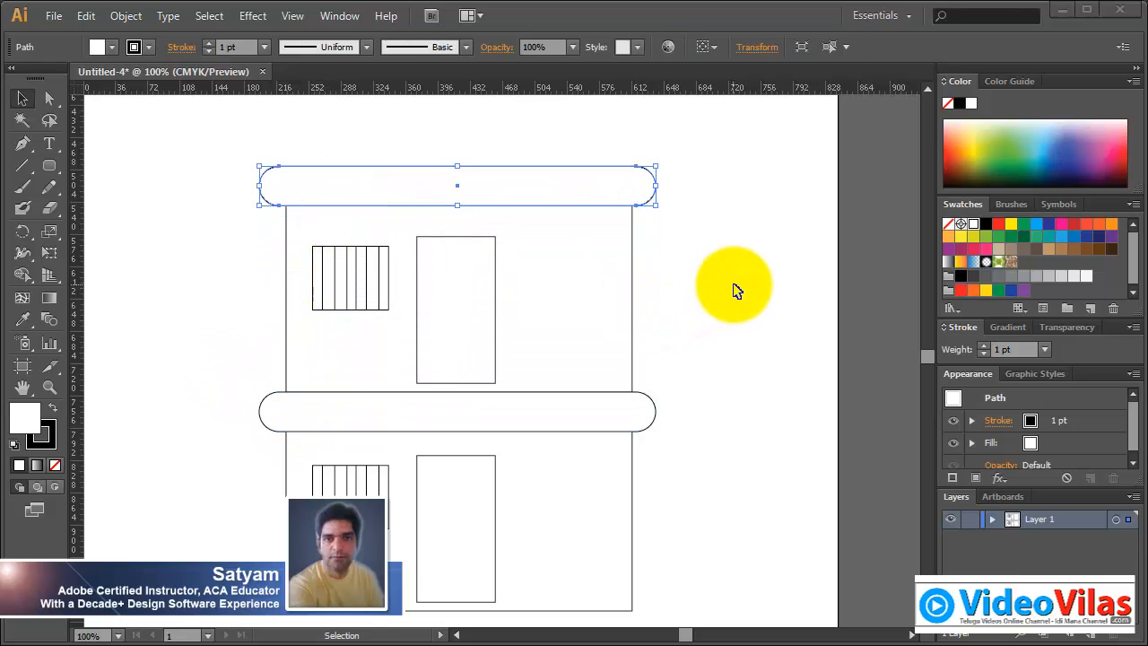
{"action": "left_click", "coordinate": [789, 388]}
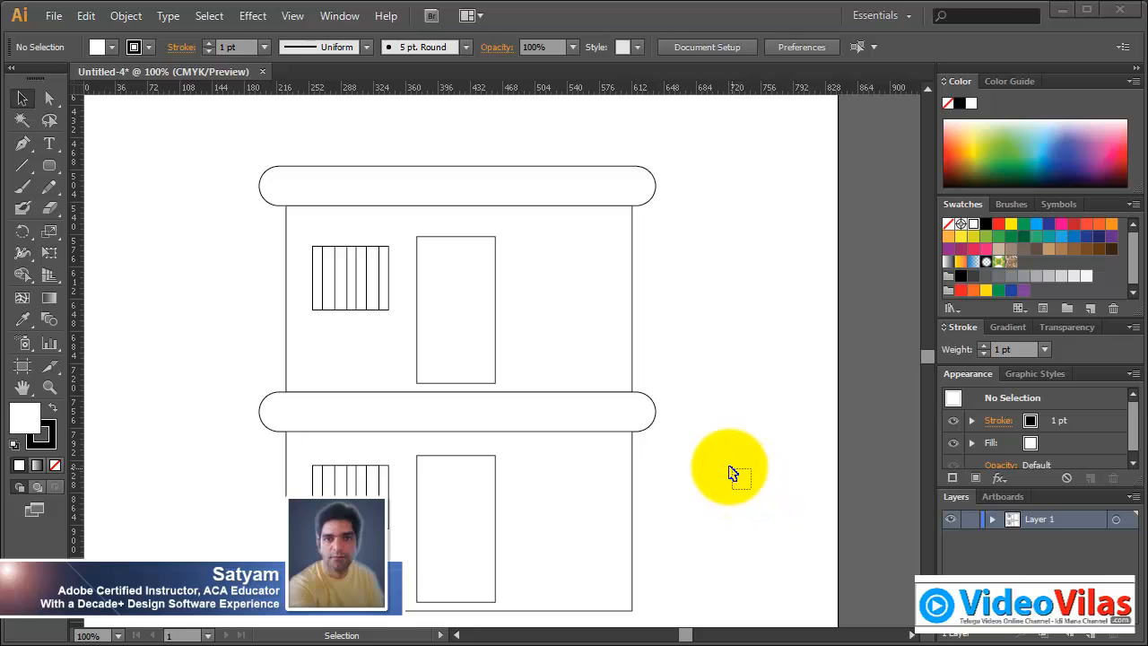
Set the stroke weight of all the building's shapes to 3 pt.
{"action": "left_click_drag", "start_coordinate": [766, 518], "coordinate": [730, 487]}
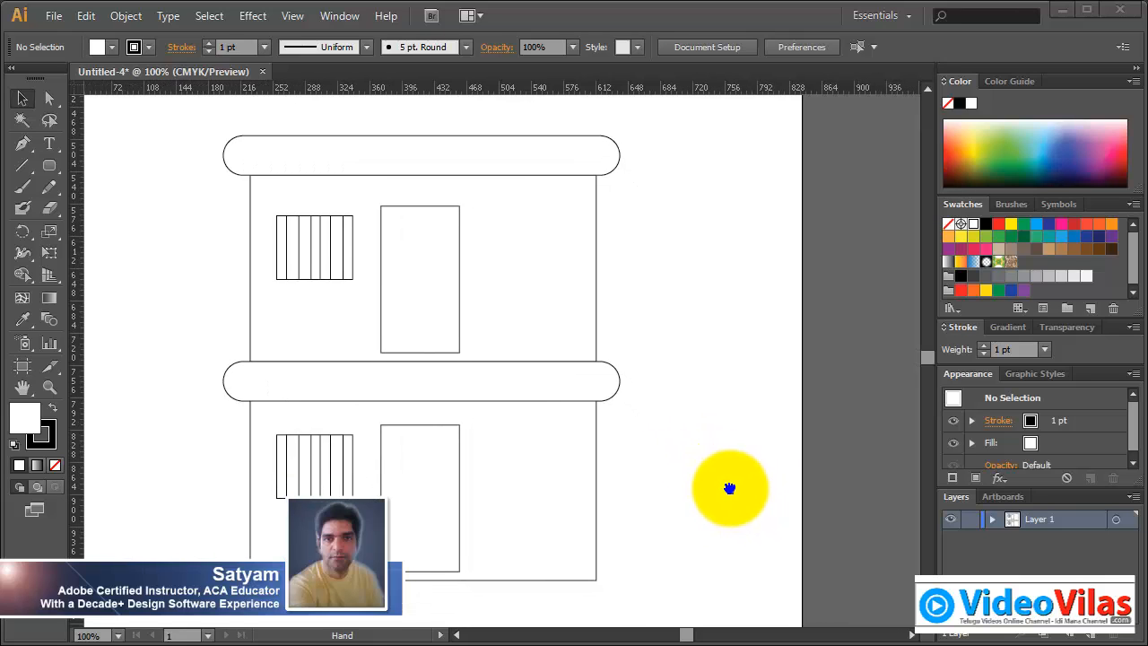
{"action": "left_click_drag", "start_coordinate": [192, 123], "coordinate": [624, 547]}
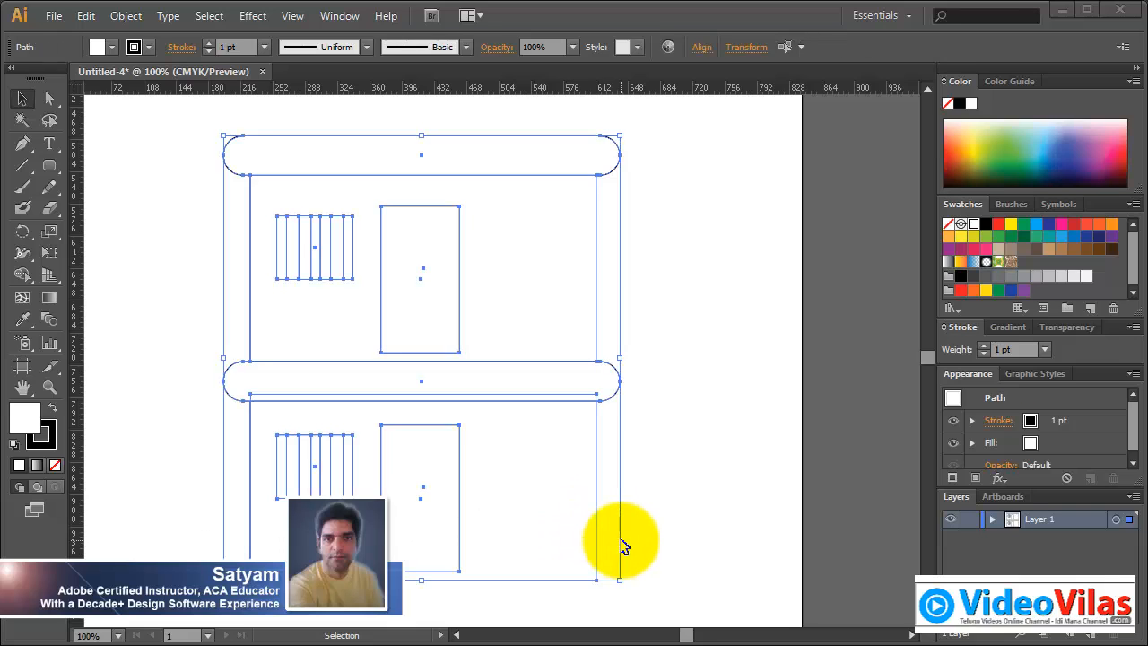
{"action": "left_click", "coordinate": [264, 46]}
{"action": "left_click", "coordinate": [297, 167]}
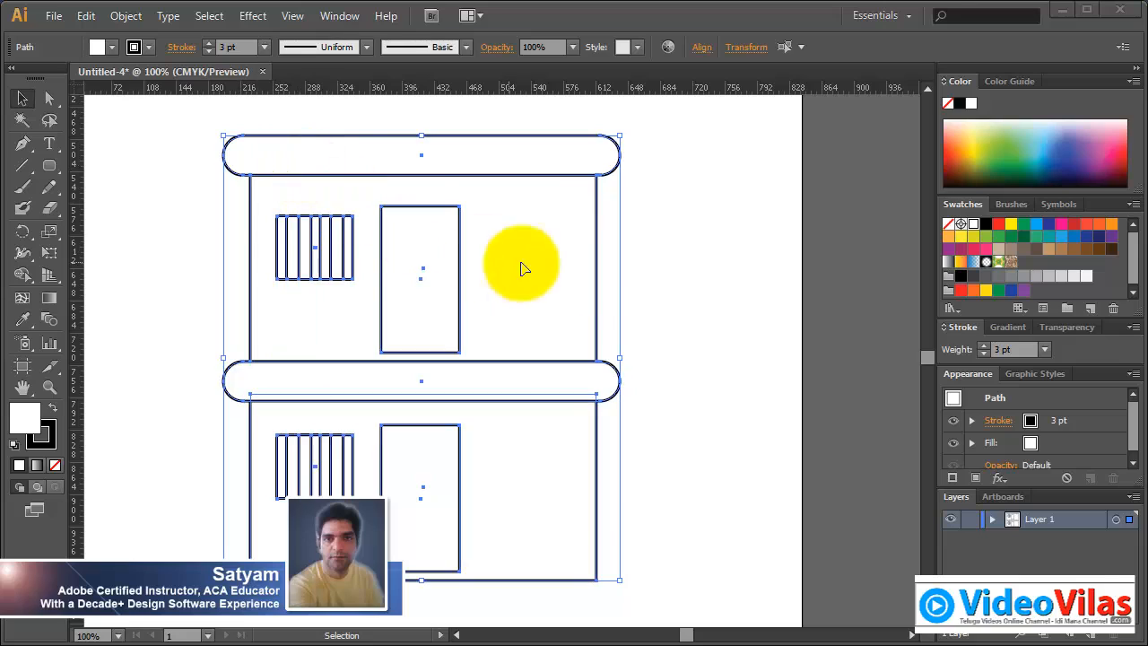
{"action": "left_click", "coordinate": [708, 272]}
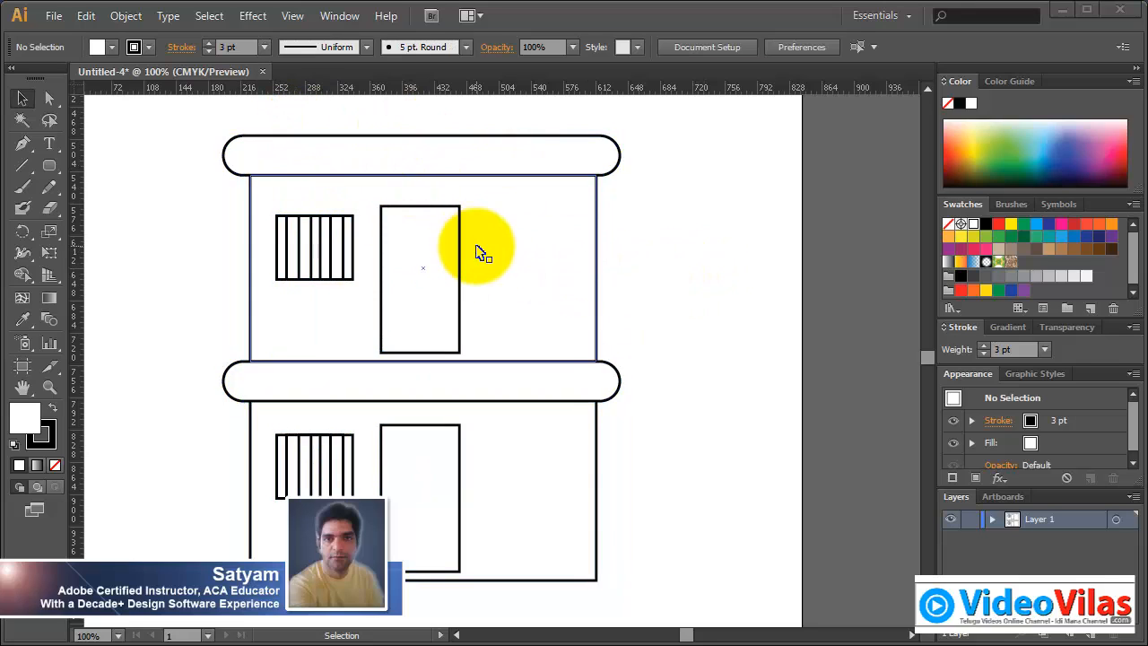
Draw a low rectangle on top of the upper roof slab, as wide as the walls below, as a parapet.
{"action": "key", "text": "space"}
{"action": "left_click_drag", "start_coordinate": [729, 293], "coordinate": [727, 364]}
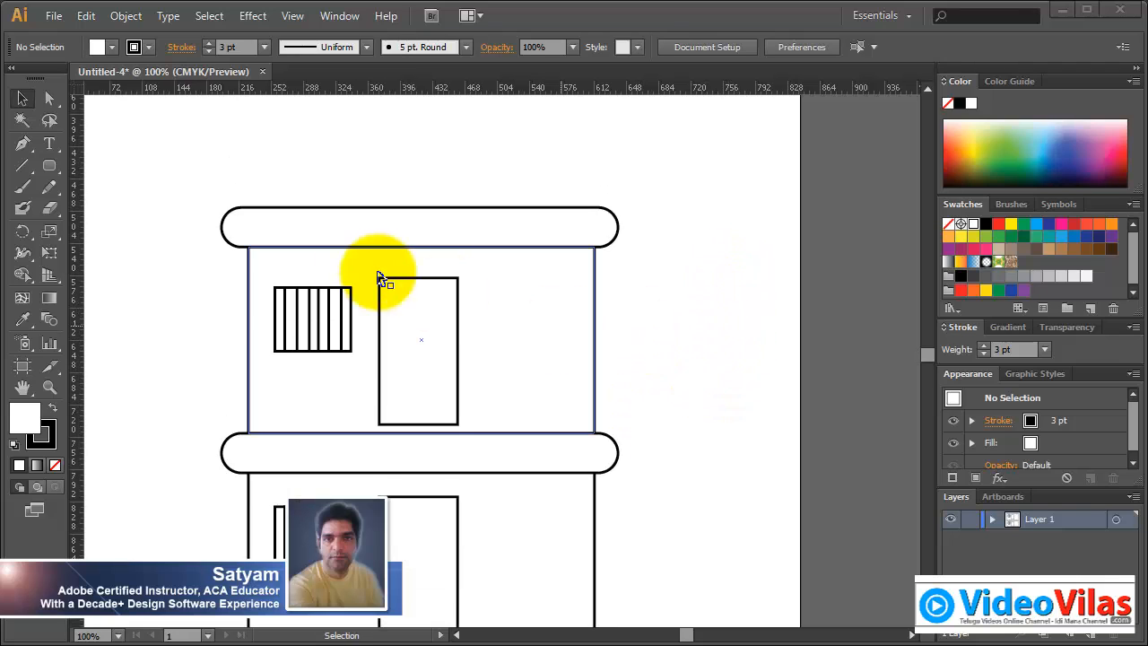
{"action": "left_click_drag", "start_coordinate": [65, 165], "coordinate": [144, 164]}
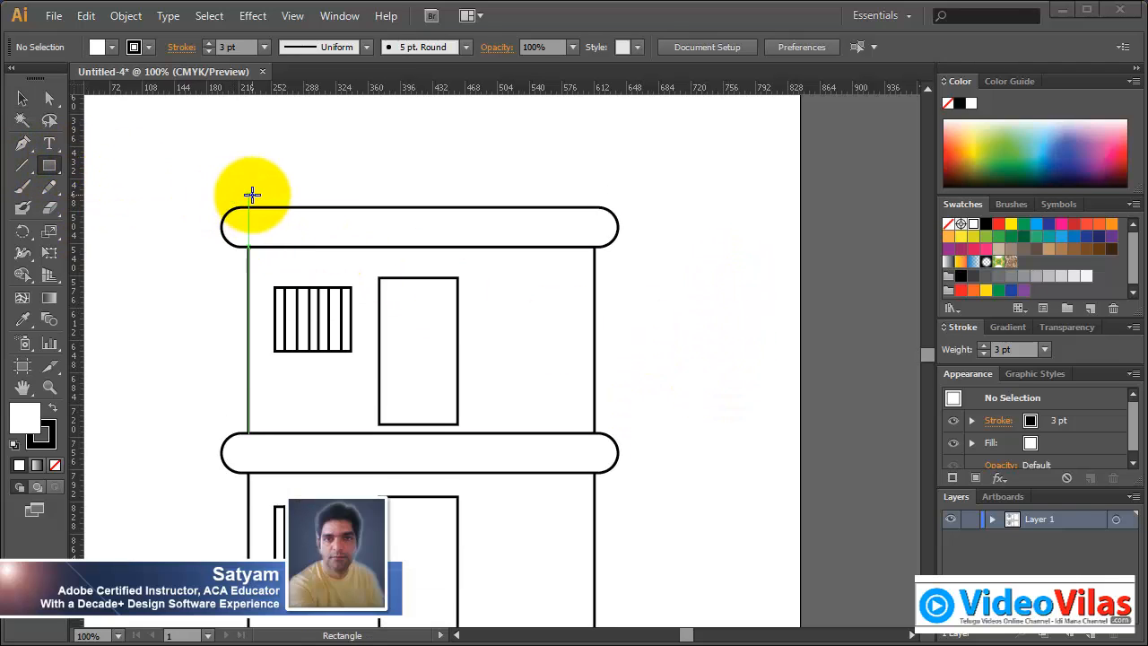
{"action": "left_click_drag", "start_coordinate": [249, 206], "coordinate": [594, 150]}
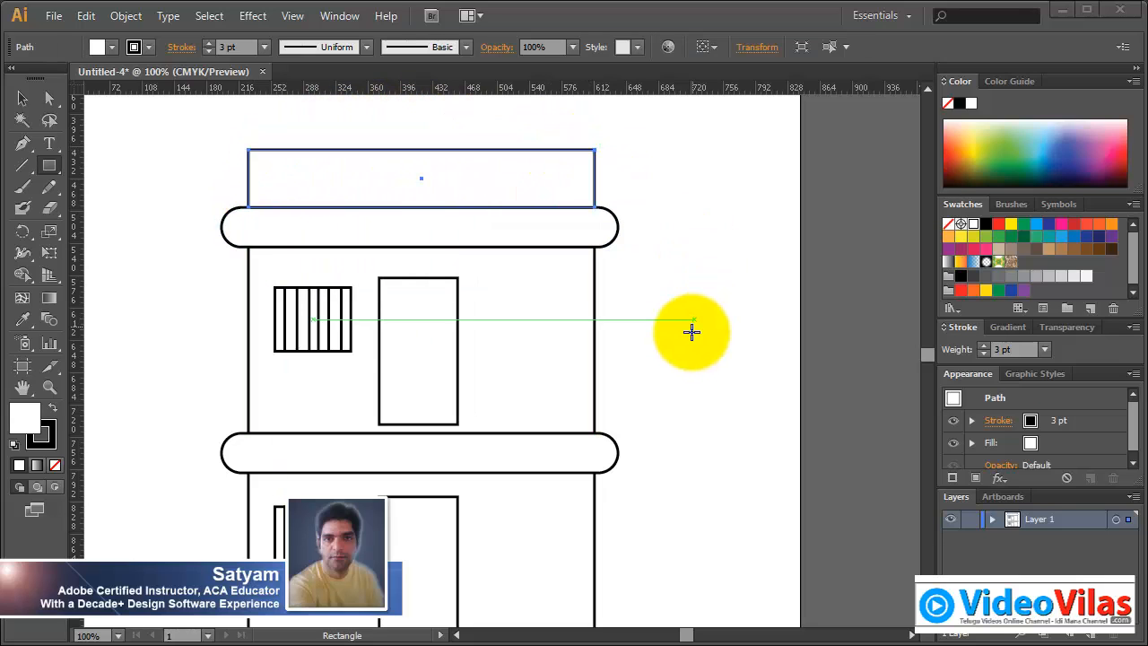
{"action": "left_click", "coordinate": [22, 99]}
{"action": "left_click", "coordinate": [726, 497]}
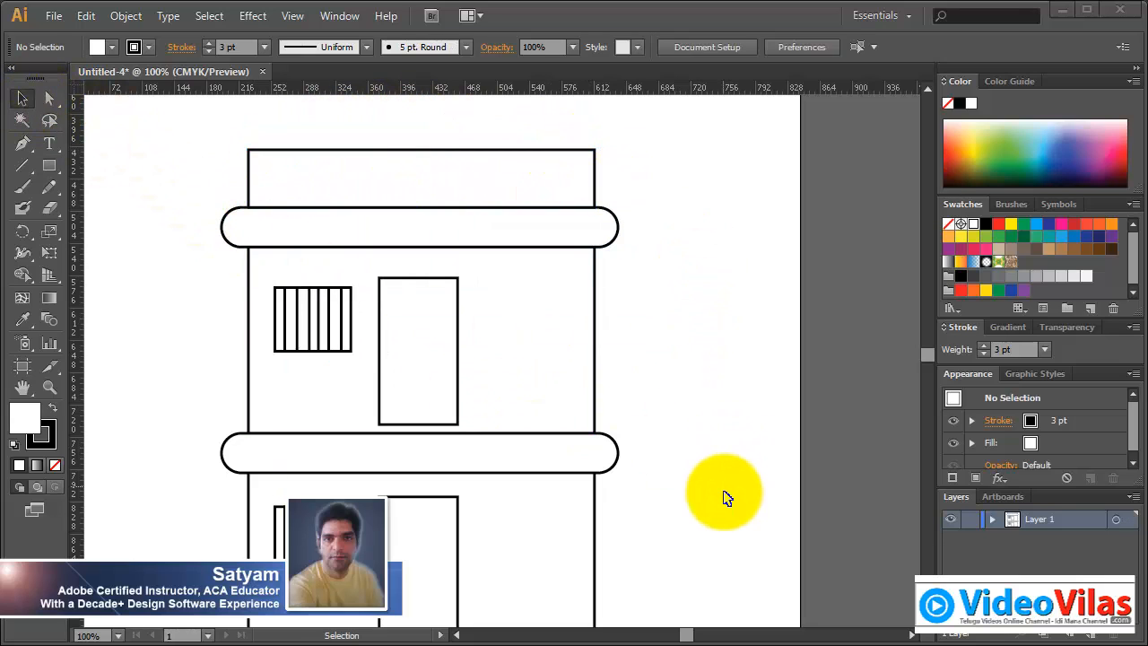
Draw a circle inside the left end of the rooftop parapet, slightly smaller than the parapet's height.
{"action": "left_click_drag", "start_coordinate": [724, 518], "coordinate": [697, 494]}
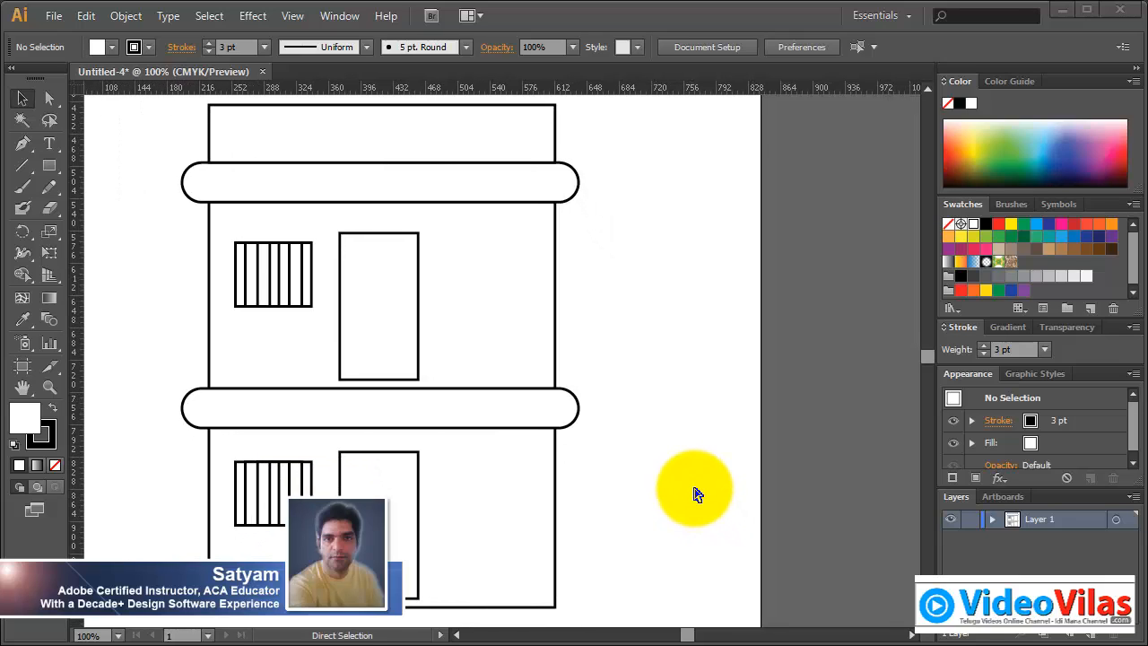
{"action": "key", "text": "ctrl+minus"}
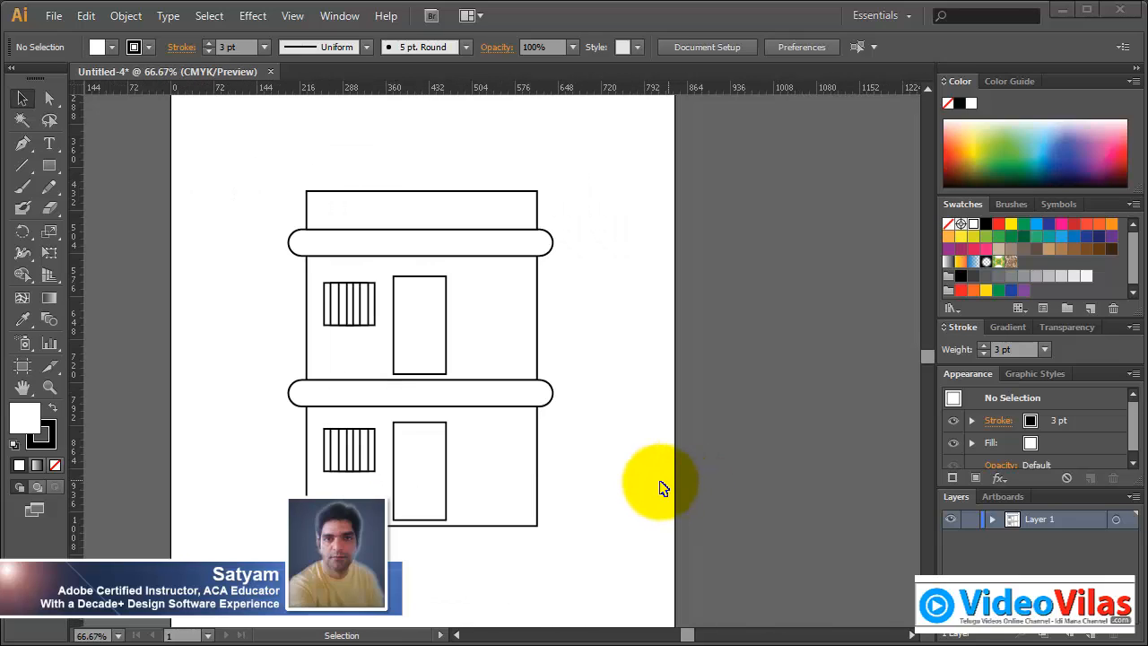
{"action": "left_click", "coordinate": [50, 387]}
{"action": "left_click_drag", "start_coordinate": [269, 143], "coordinate": [686, 555]}
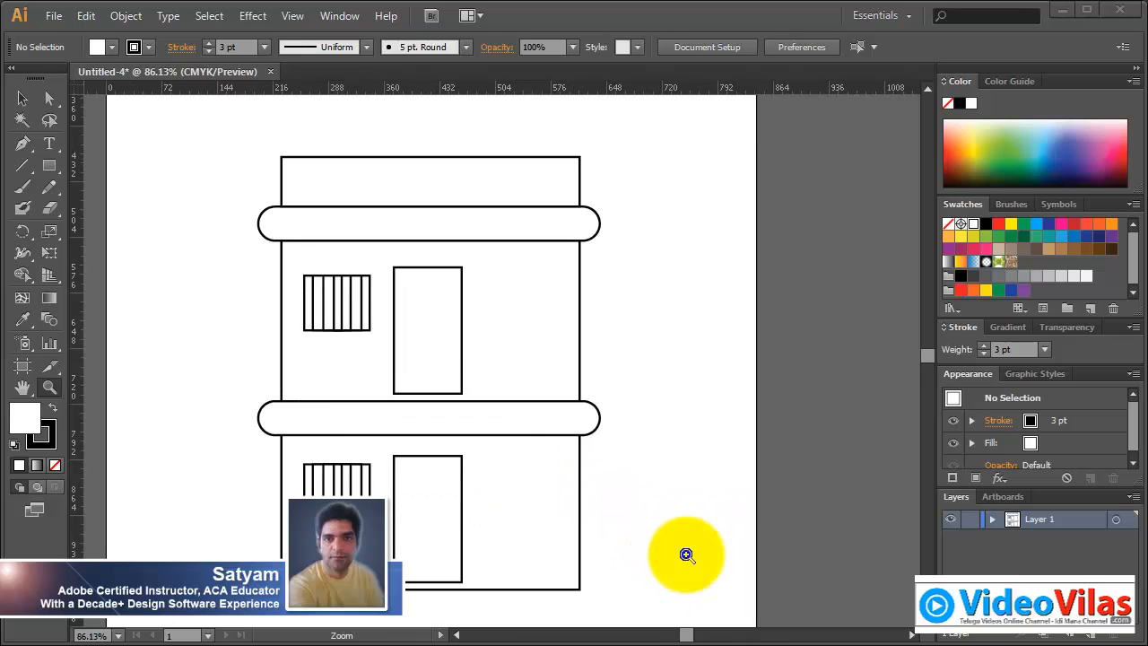
{"action": "left_click", "coordinate": [23, 387]}
{"action": "left_click_drag", "start_coordinate": [610, 467], "coordinate": [483, 460]}
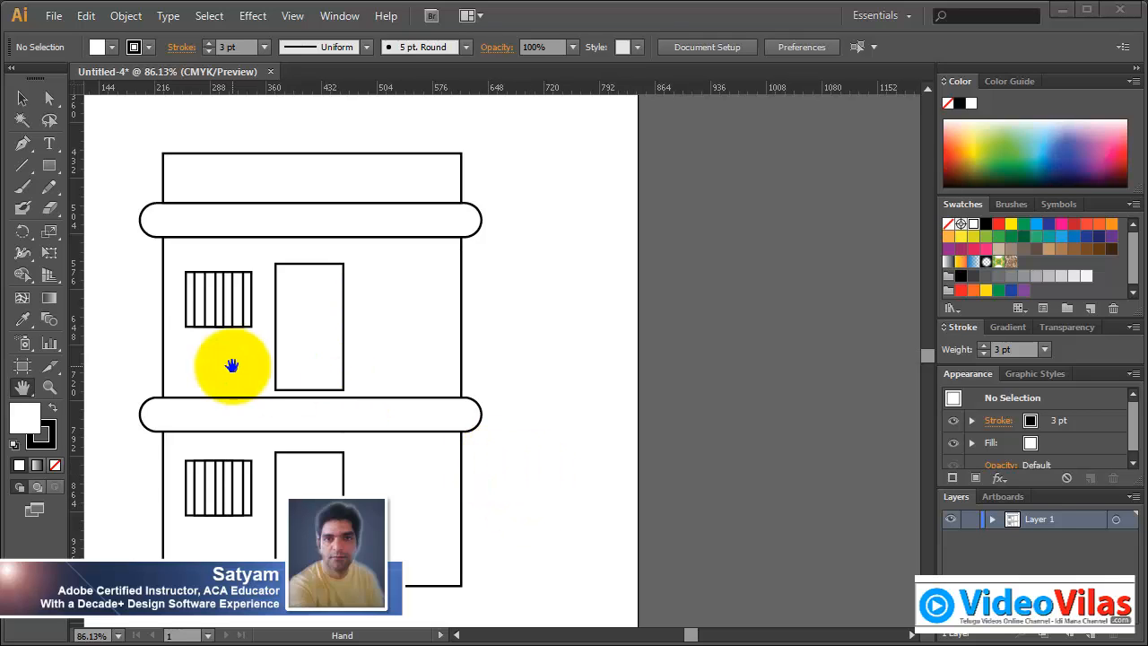
{"action": "left_click", "coordinate": [46, 163]}
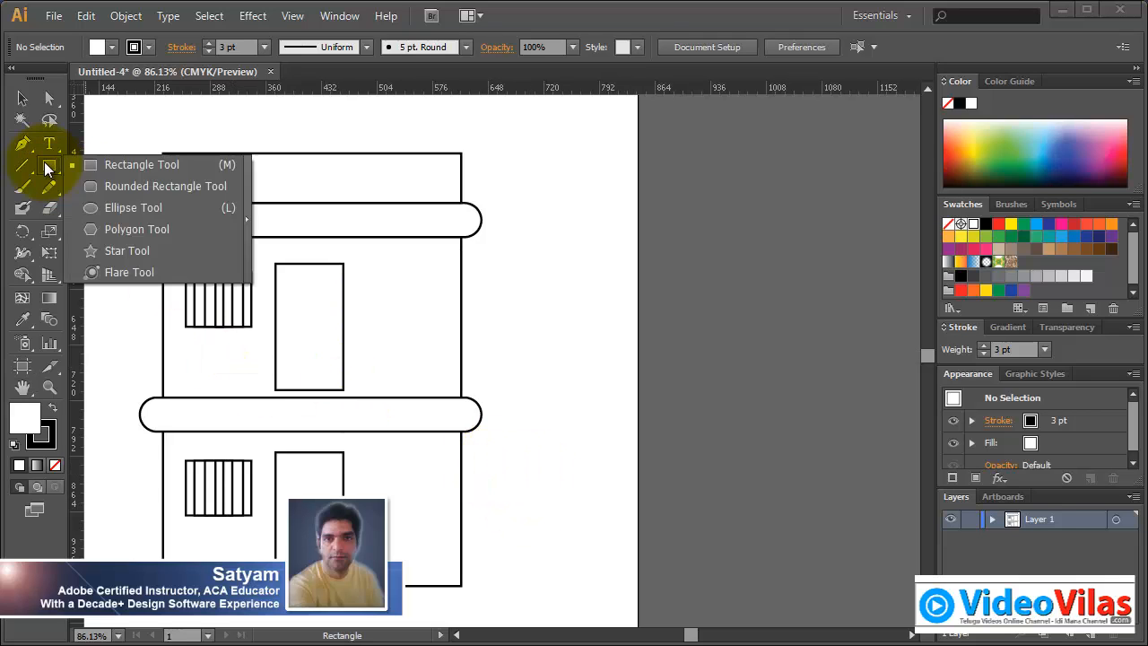
{"action": "left_click", "coordinate": [116, 207]}
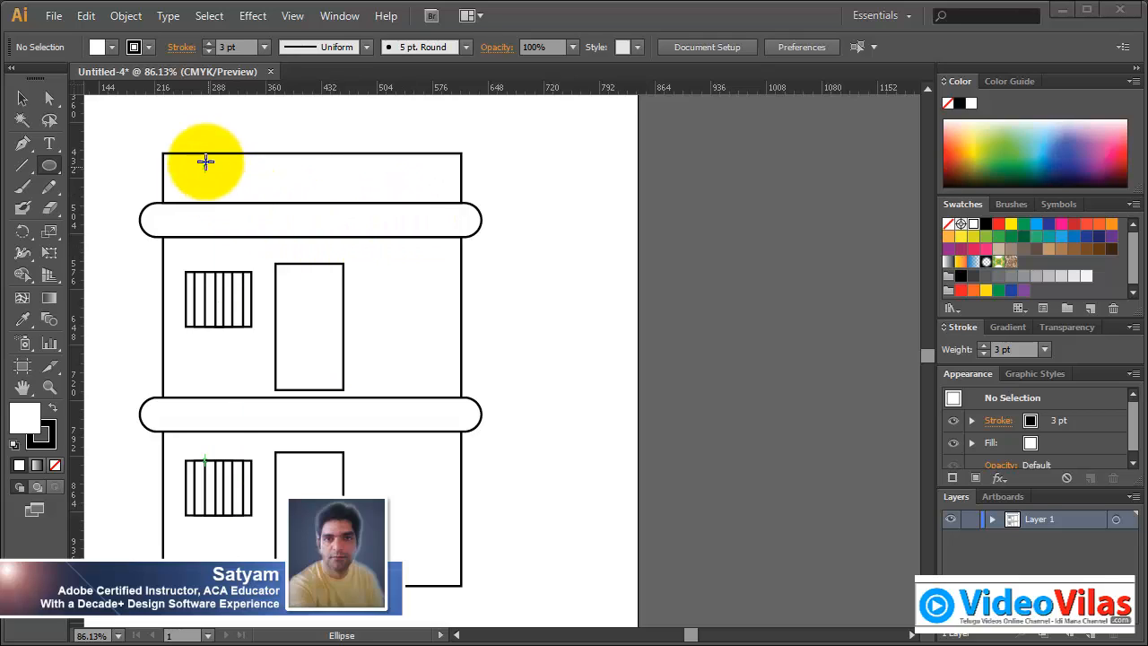
{"action": "left_click", "coordinate": [50, 387]}
{"action": "left_click_drag", "start_coordinate": [188, 137], "coordinate": [476, 230]}
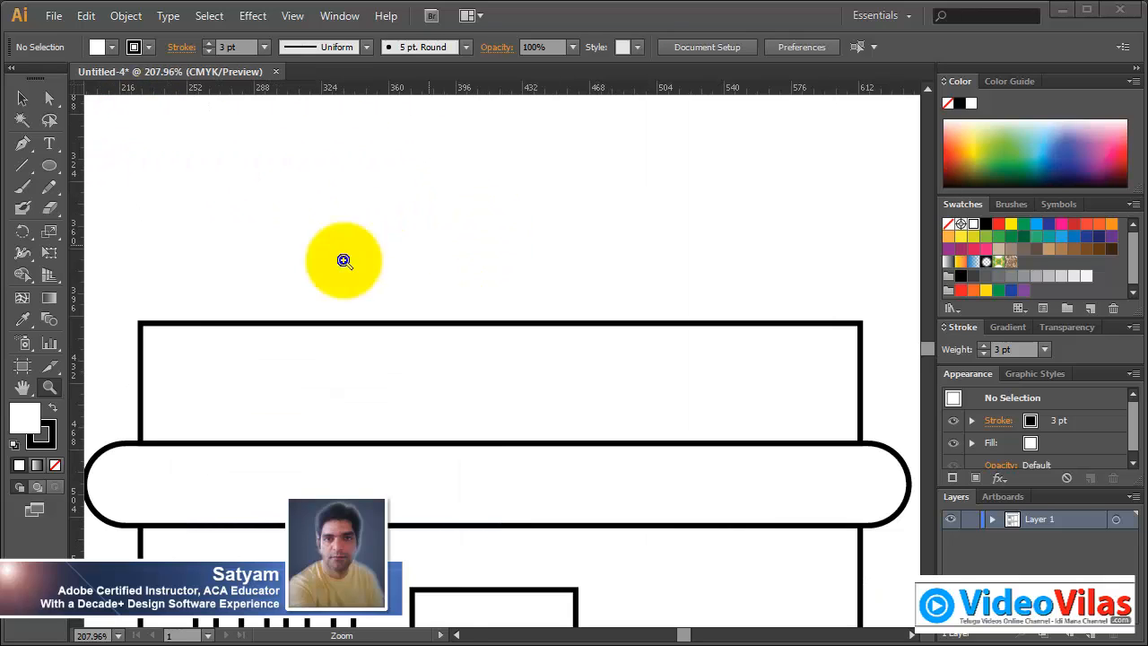
{"action": "left_click_drag", "start_coordinate": [166, 341], "coordinate": [231, 431]}
{"action": "left_click", "coordinate": [23, 98]}
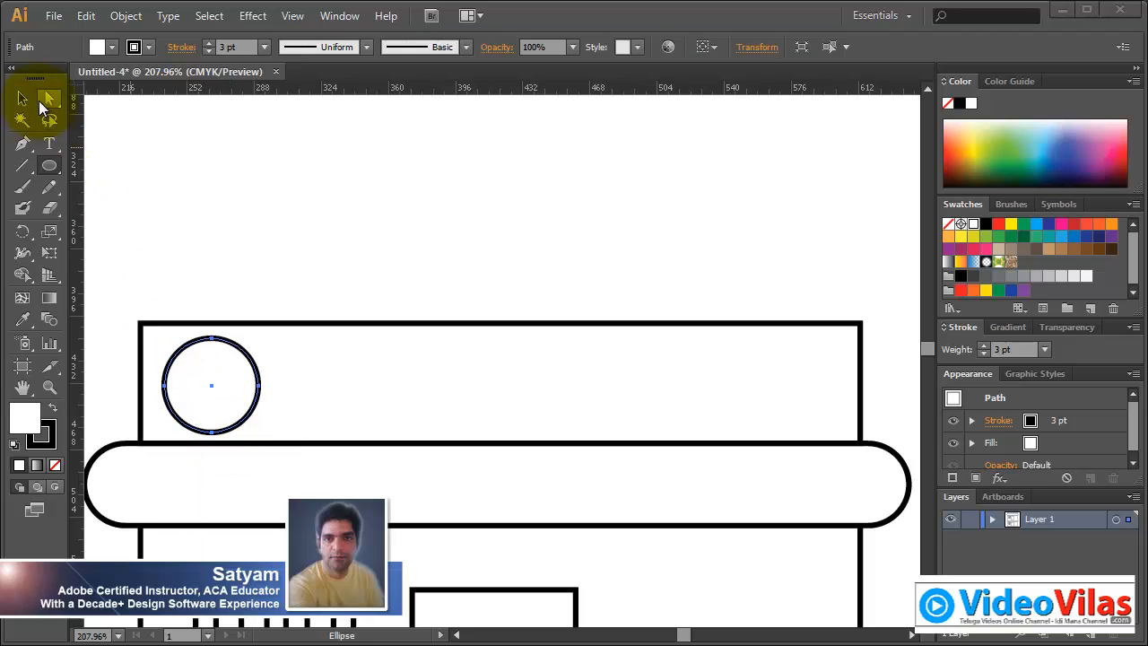
Duplicate the parapet circle horizontally to the parapet's right end and to its middle.
{"action": "left_click_drag", "start_coordinate": [252, 391], "coordinate": [516, 409]}
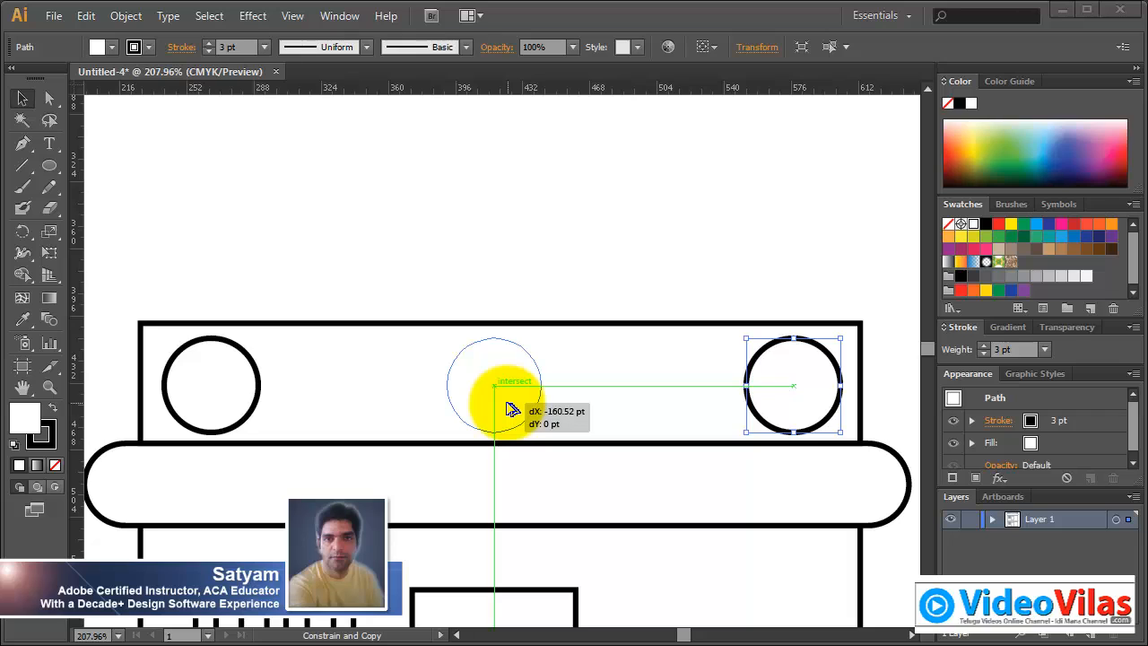
{"action": "left_click_drag", "start_coordinate": [512, 409], "coordinate": [508, 405]}
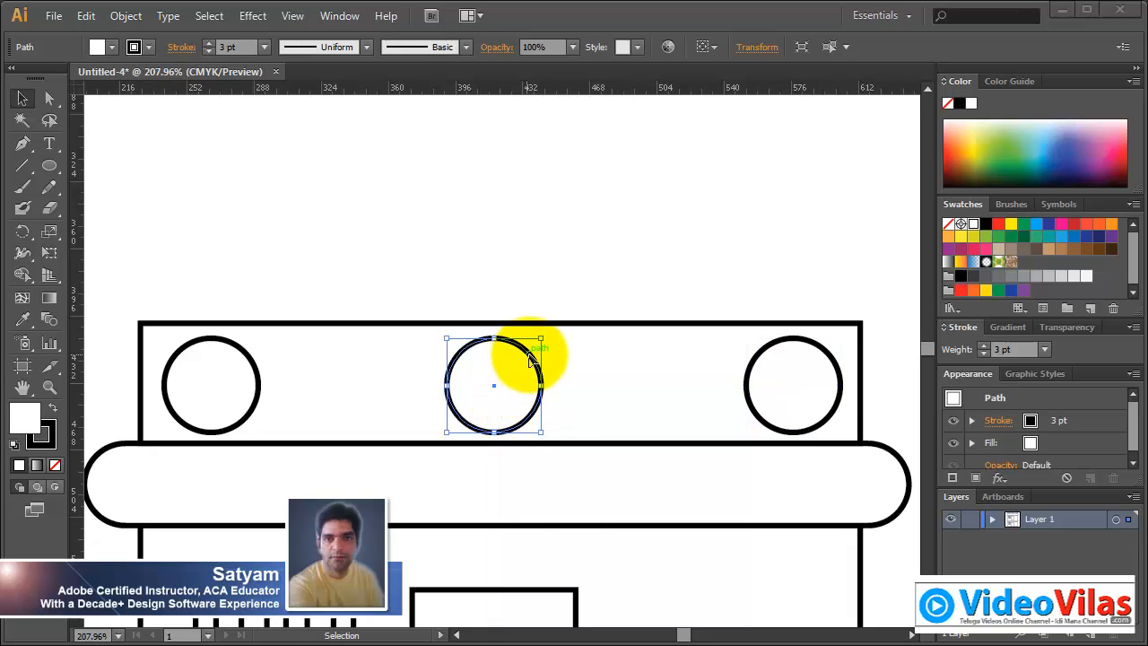
Shrink the middle circle to about half its size and place a copy on each side, level with it.
{"action": "left_click_drag", "start_coordinate": [542, 341], "coordinate": [352, 402]}
{"action": "left_click_drag", "start_coordinate": [554, 420], "coordinate": [648, 423]}
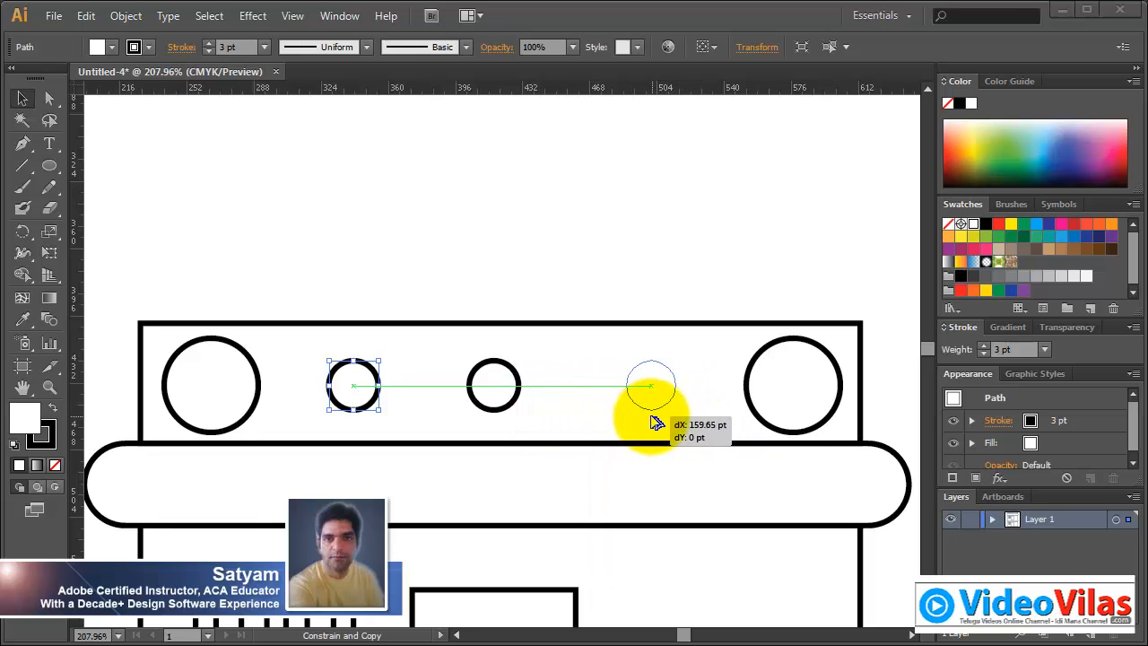
{"action": "left_click_drag", "start_coordinate": [631, 430], "coordinate": [624, 423]}
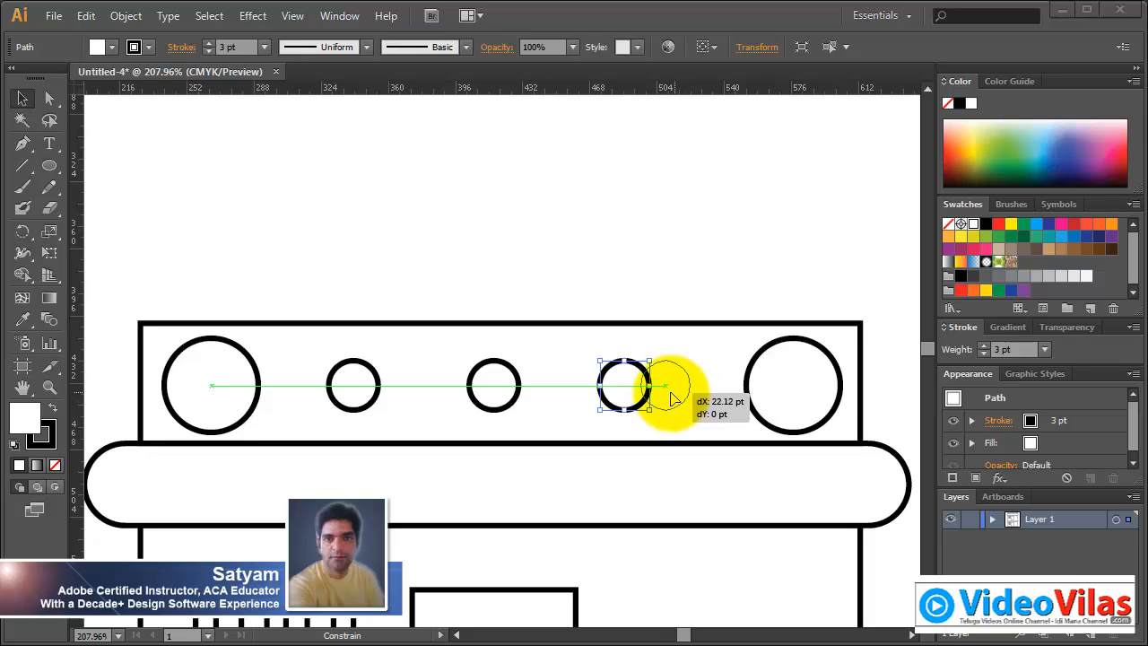
{"action": "left_click_drag", "start_coordinate": [661, 401], "coordinate": [661, 401]}
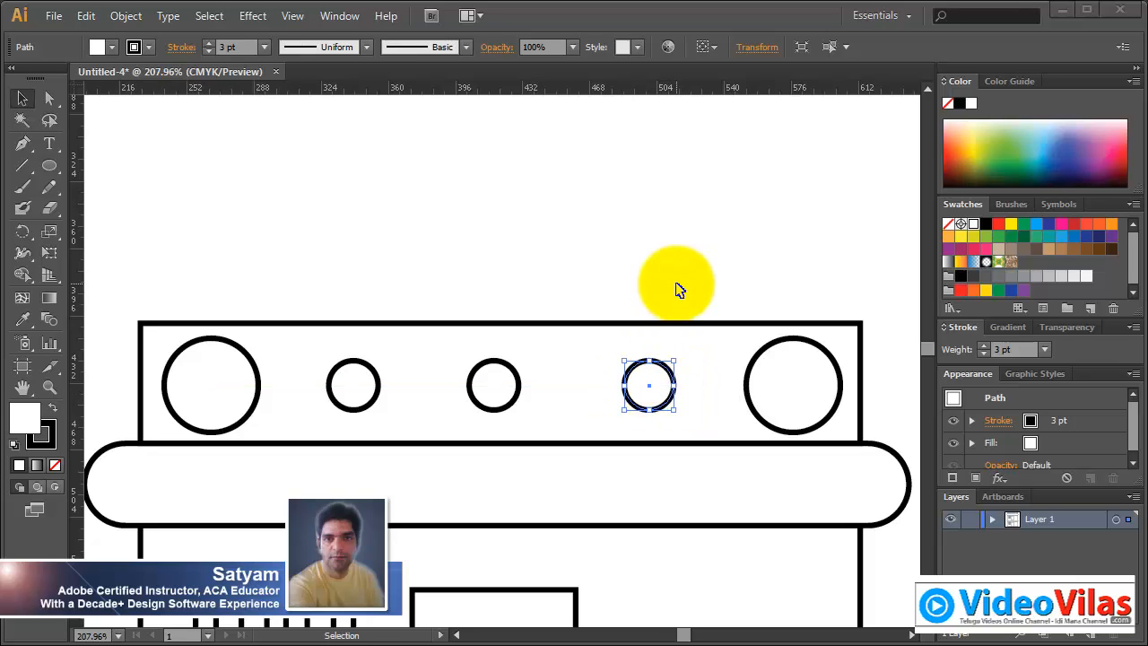
{"action": "left_click", "coordinate": [679, 260]}
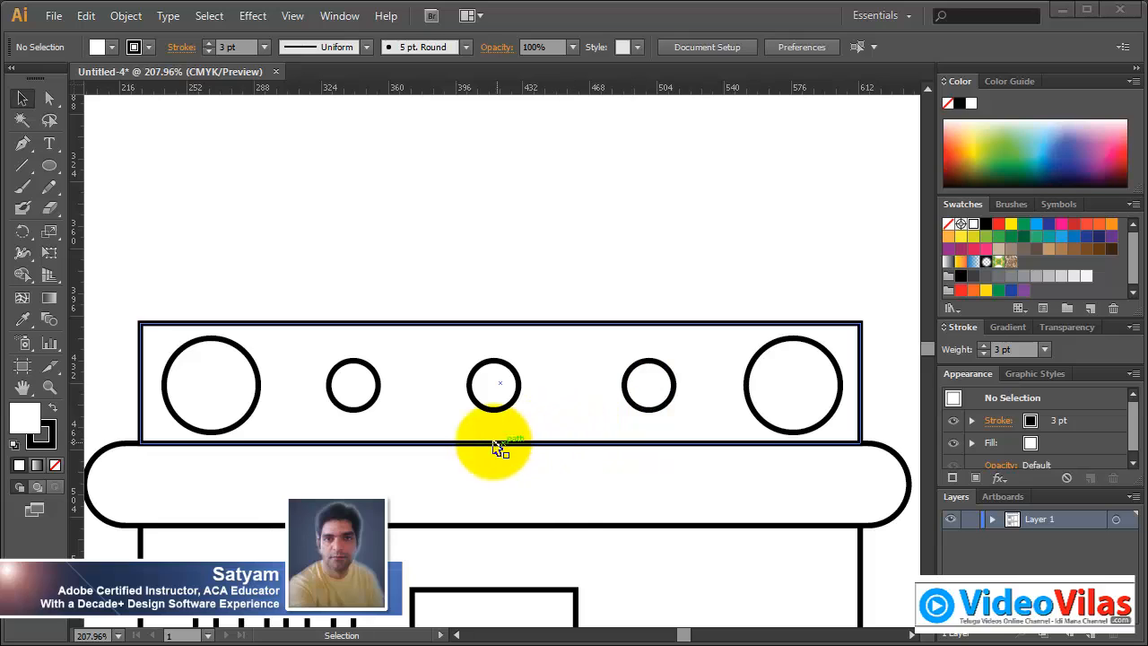
Distribute all five parapet circles evenly by their horizontal centers.
{"action": "left_click", "coordinate": [213, 380]}
{"action": "left_click", "coordinate": [355, 408], "text": "shift"}
{"action": "left_click", "coordinate": [493, 395], "text": "shift"}
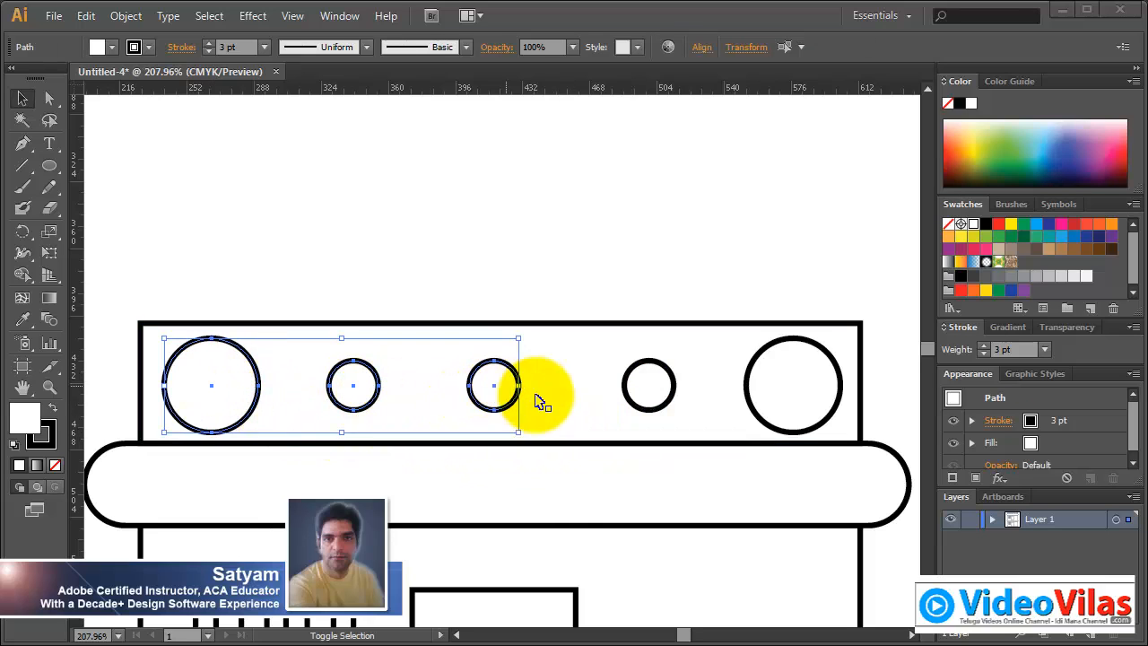
{"action": "left_click", "coordinate": [650, 385], "text": "shift"}
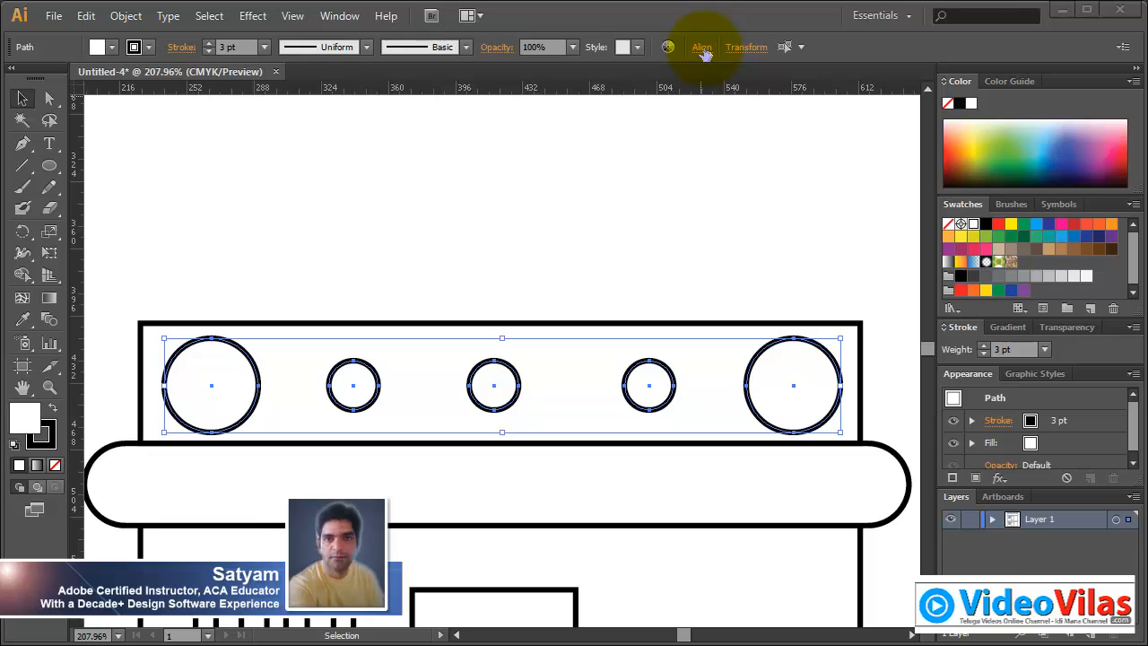
{"action": "left_click", "coordinate": [339, 16]}
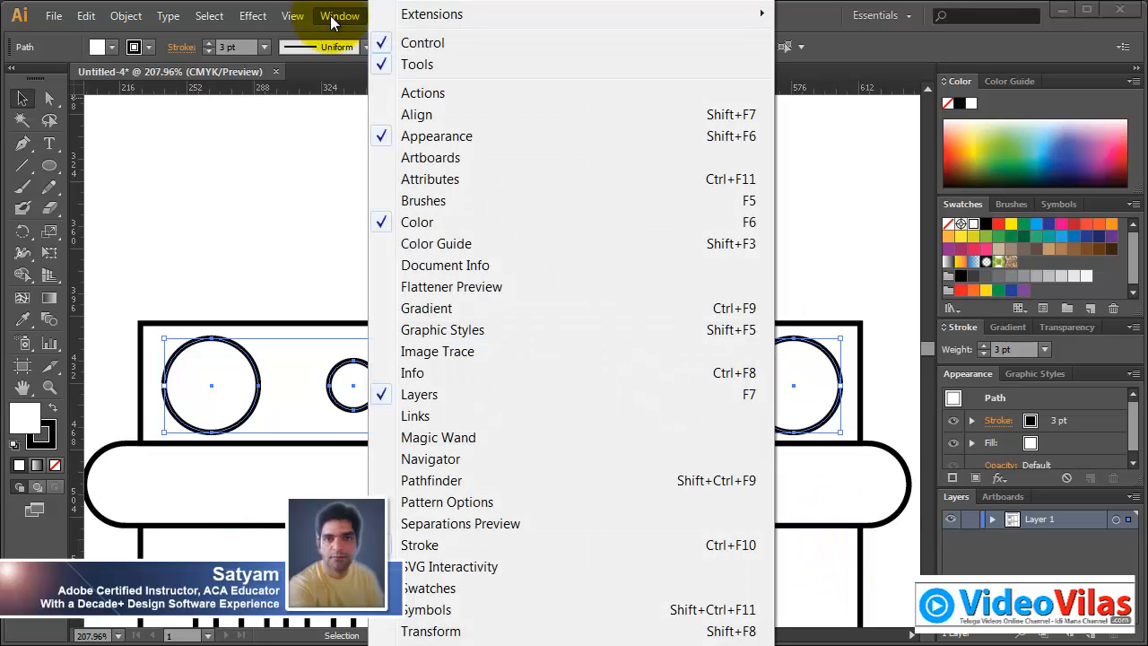
{"action": "left_click", "coordinate": [453, 115]}
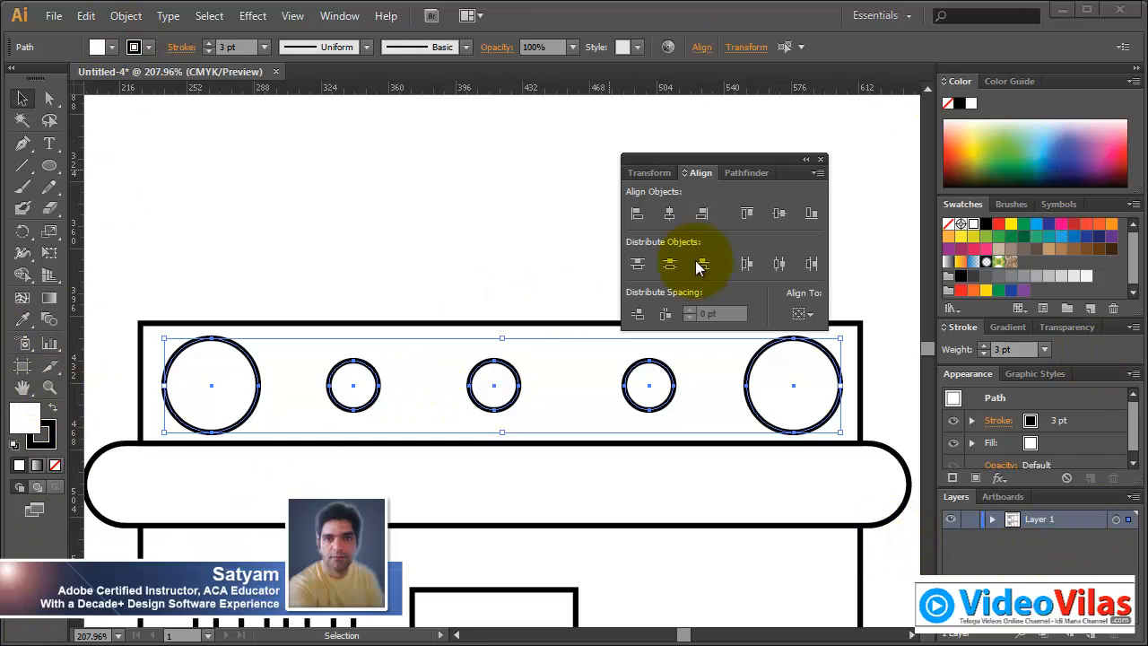
{"action": "left_click_drag", "start_coordinate": [726, 171], "coordinate": [796, 128]}
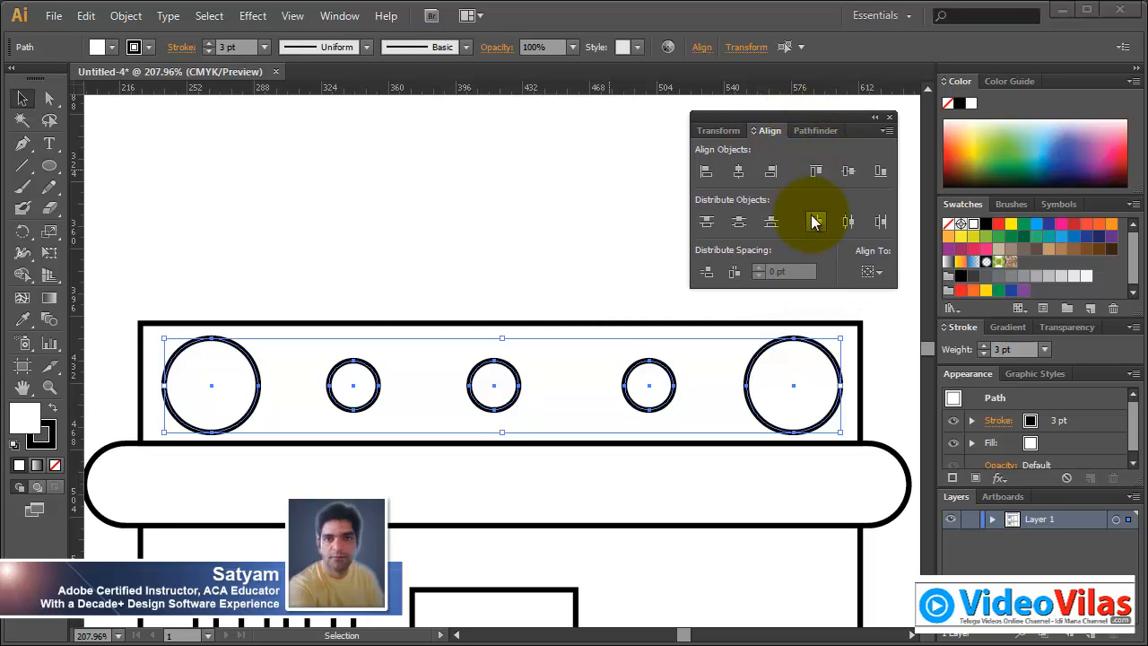
{"action": "left_click", "coordinate": [888, 117]}
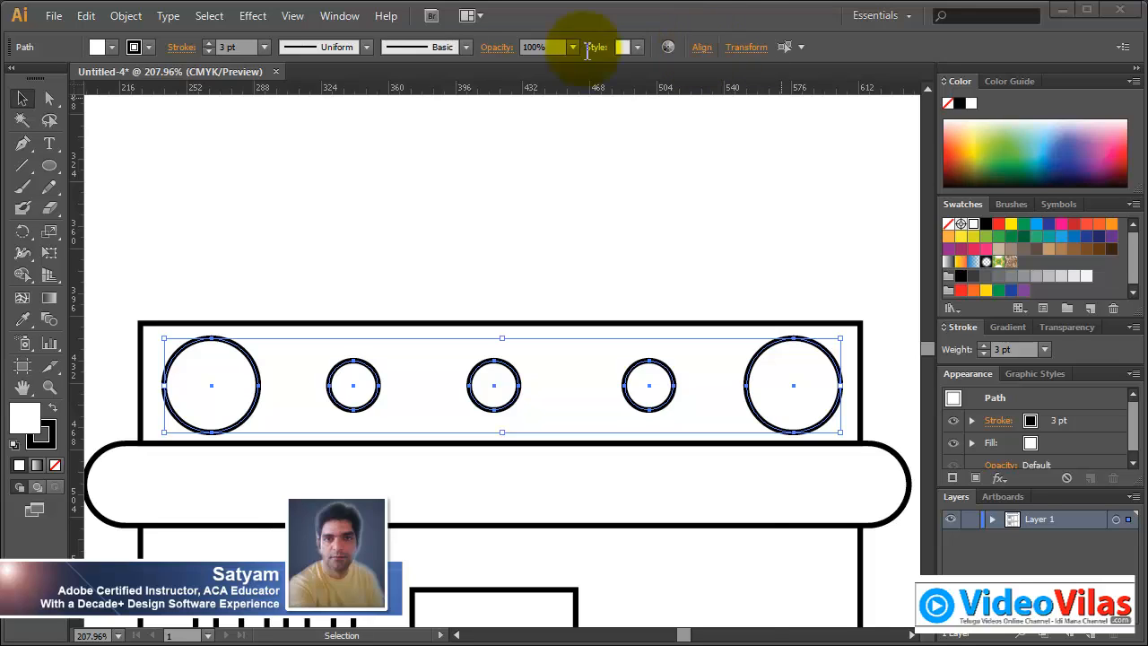
{"action": "left_click", "coordinate": [340, 16]}
{"action": "left_click", "coordinate": [416, 115]}
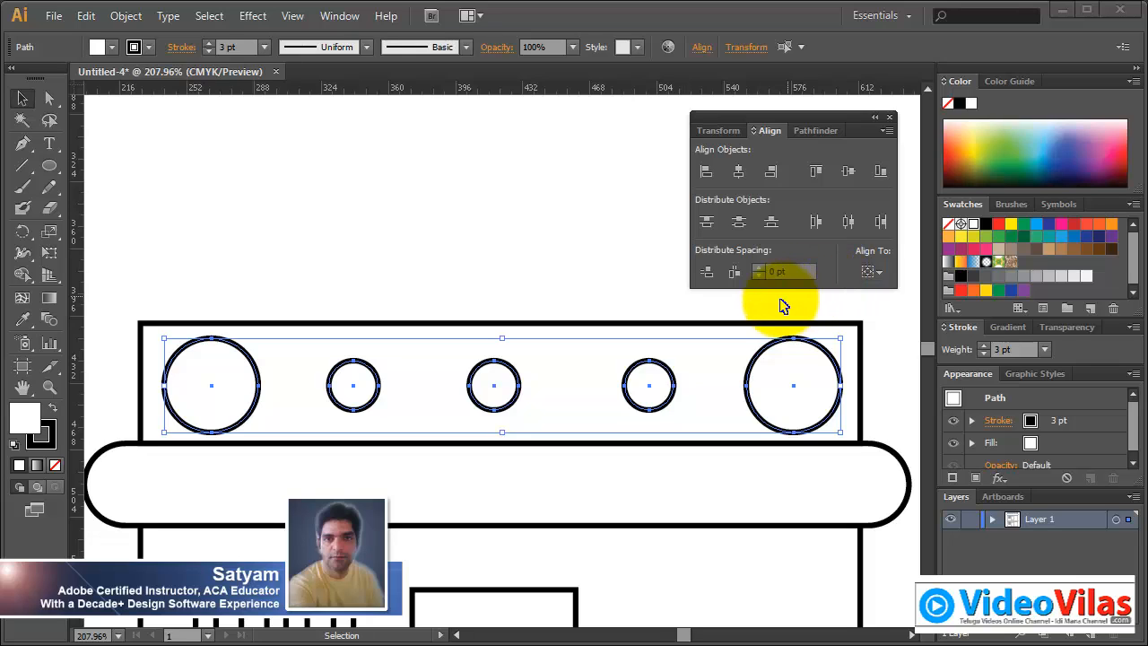
{"action": "left_click", "coordinate": [849, 222]}
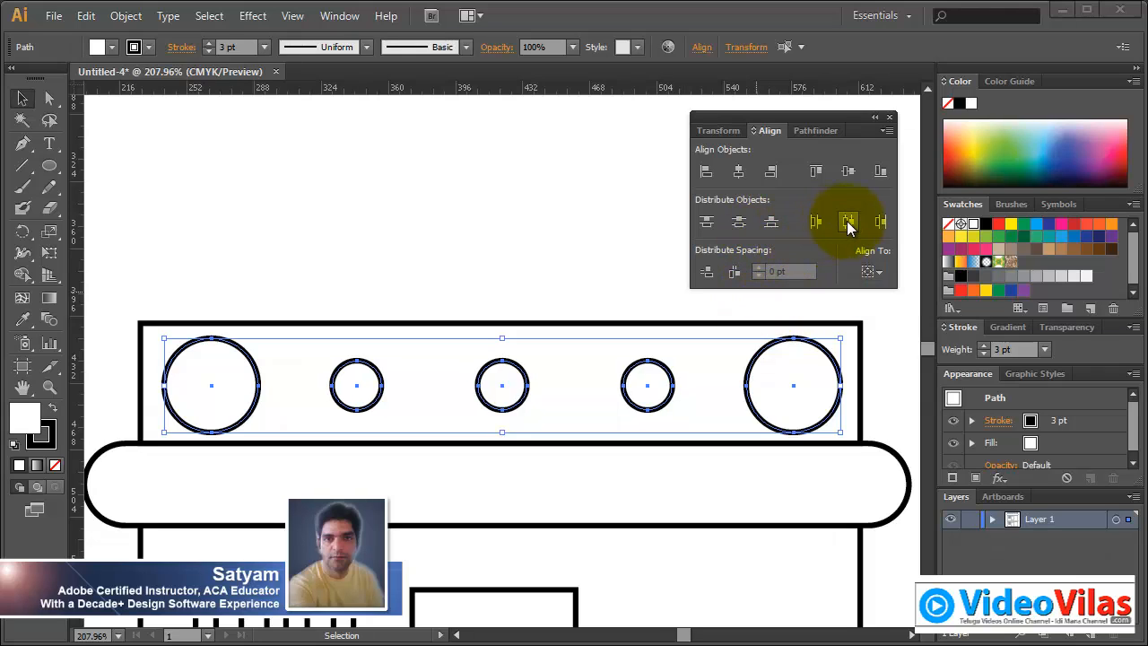
{"action": "left_click", "coordinate": [890, 117]}
{"action": "left_click", "coordinate": [812, 205]}
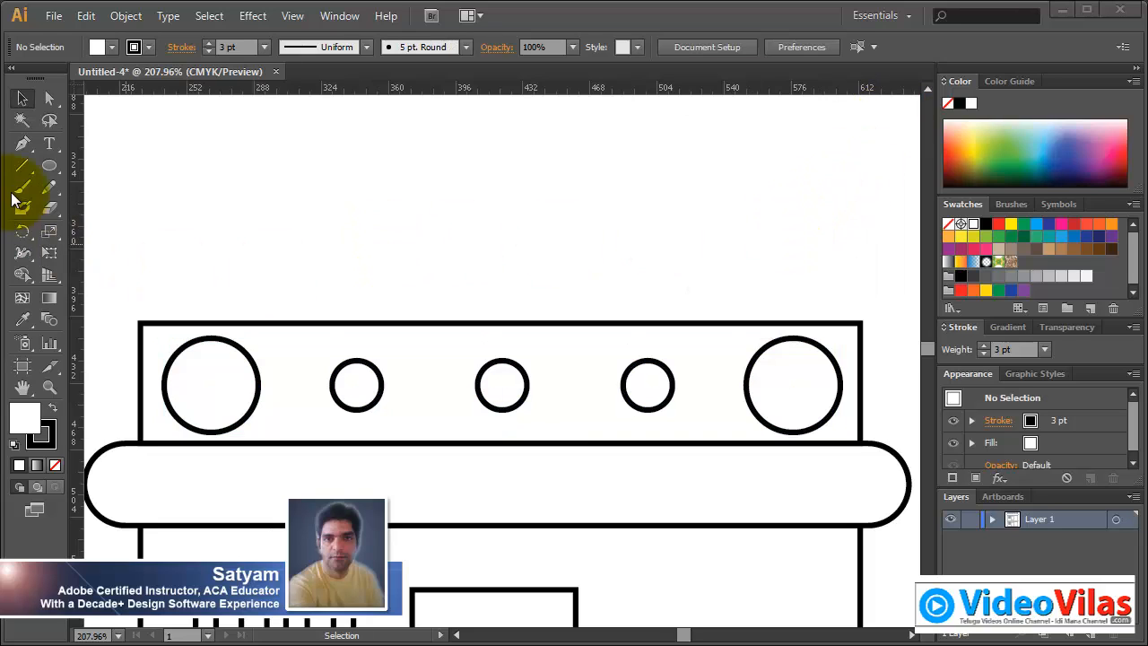
Draw a six-pointed star centered on the large left circle and duplicate it onto the large right circle.
{"action": "left_click_drag", "start_coordinate": [42, 172], "coordinate": [117, 253]}
{"action": "left_click_drag", "start_coordinate": [211, 386], "coordinate": [232, 439]}
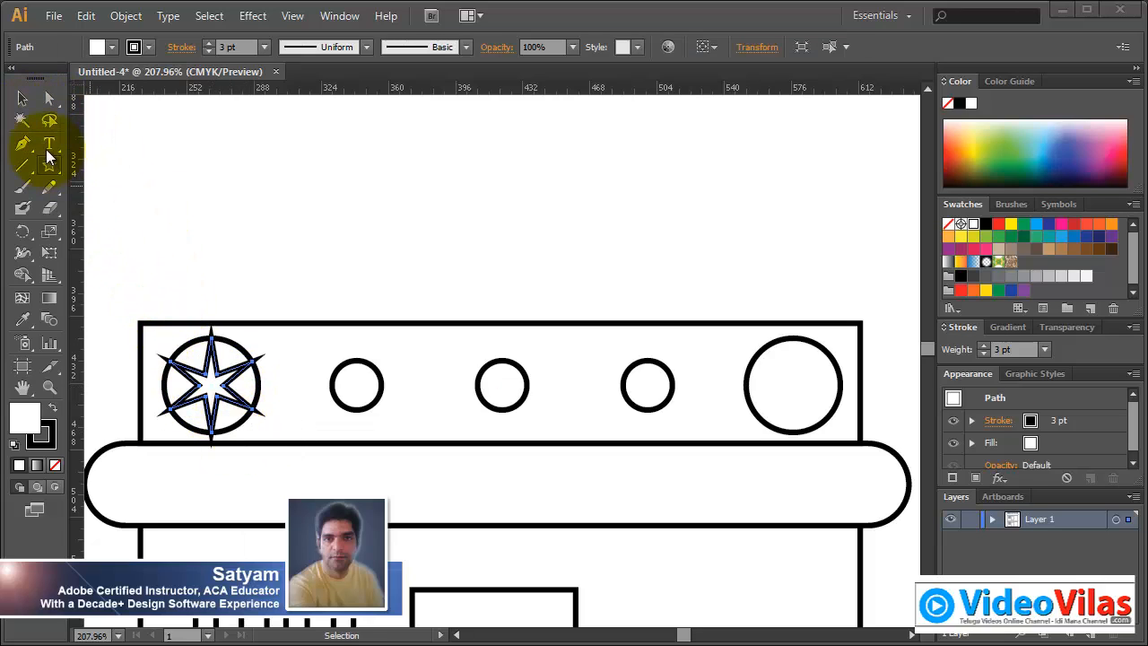
{"action": "left_click", "coordinate": [22, 101]}
{"action": "left_click_drag", "start_coordinate": [253, 433], "coordinate": [243, 439]}
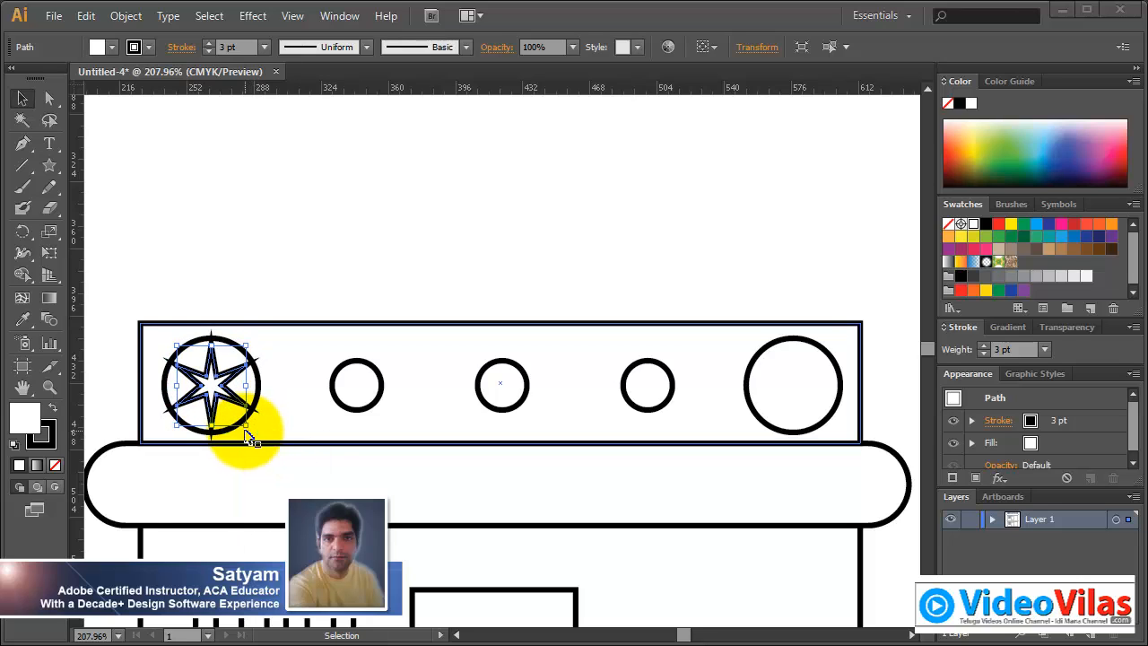
{"action": "left_click_drag", "start_coordinate": [227, 392], "coordinate": [810, 404]}
{"action": "left_click", "coordinate": [744, 208]}
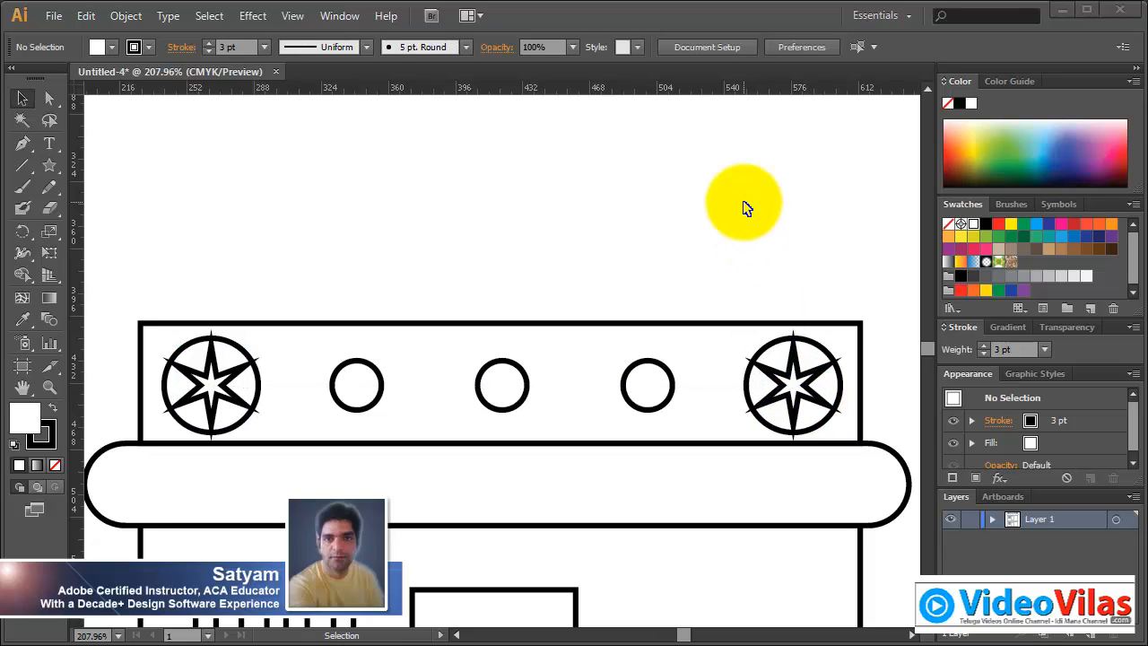
Draw a small pentagon inside the middle small circle and duplicate it into the small circles on both sides.
{"action": "left_click_drag", "start_coordinate": [50, 167], "coordinate": [108, 232]}
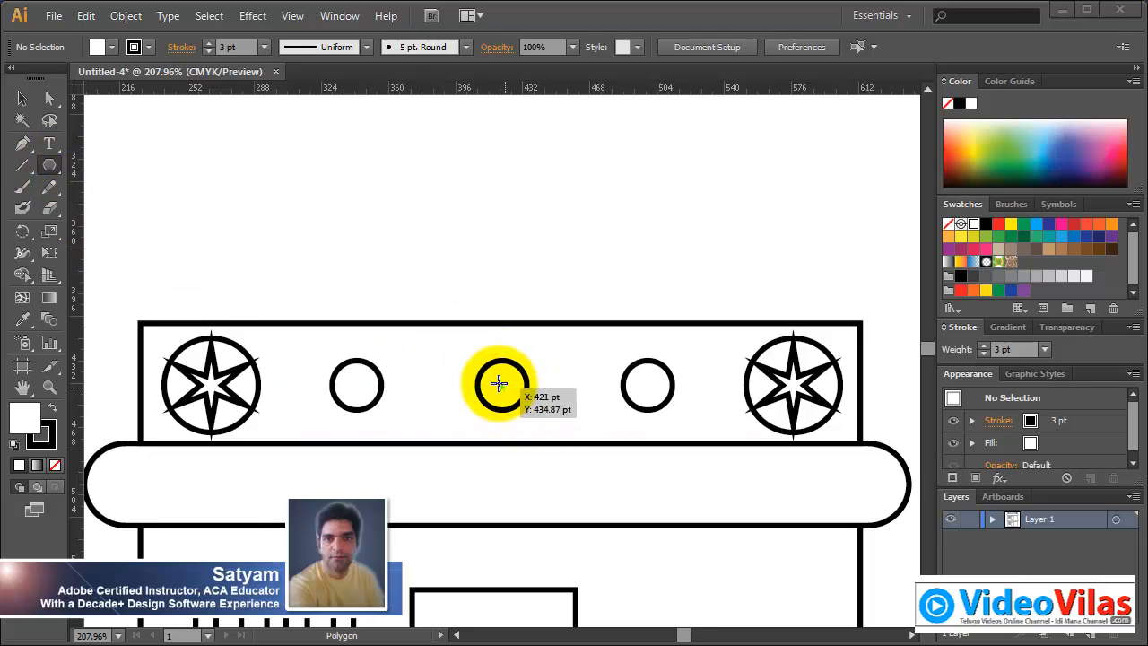
{"action": "left_click_drag", "start_coordinate": [505, 385], "coordinate": [523, 411]}
{"action": "key", "text": "ctrl+z"}
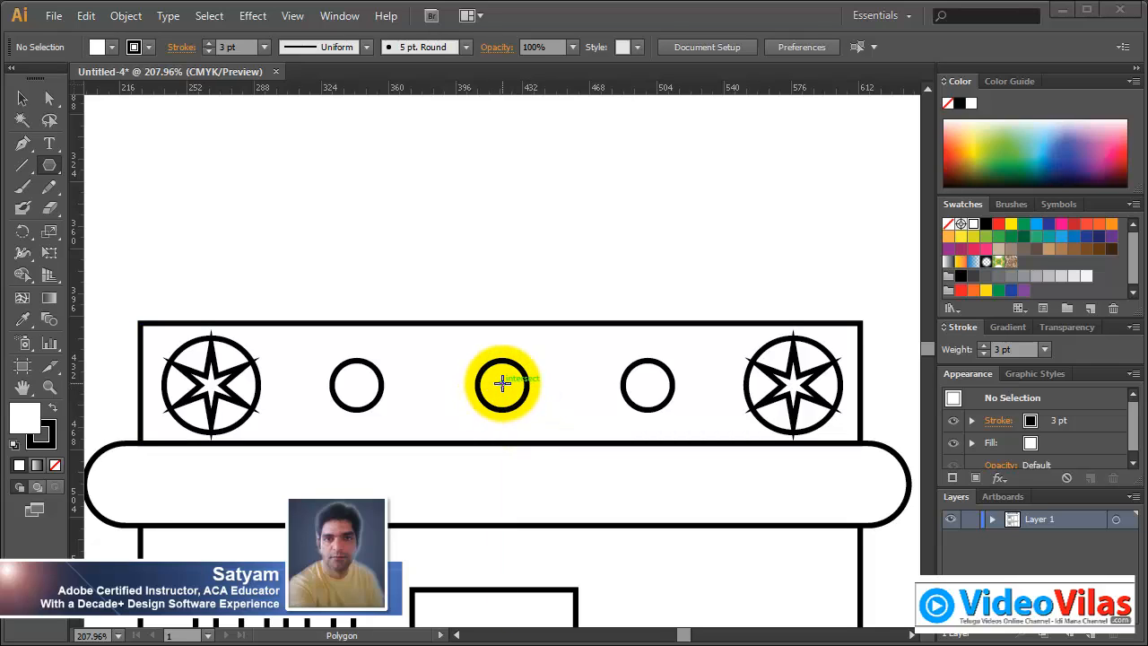
{"action": "left_click_drag", "start_coordinate": [504, 385], "coordinate": [658, 415]}
{"action": "left_click", "coordinate": [22, 99]}
{"action": "left_click", "coordinate": [646, 199]}
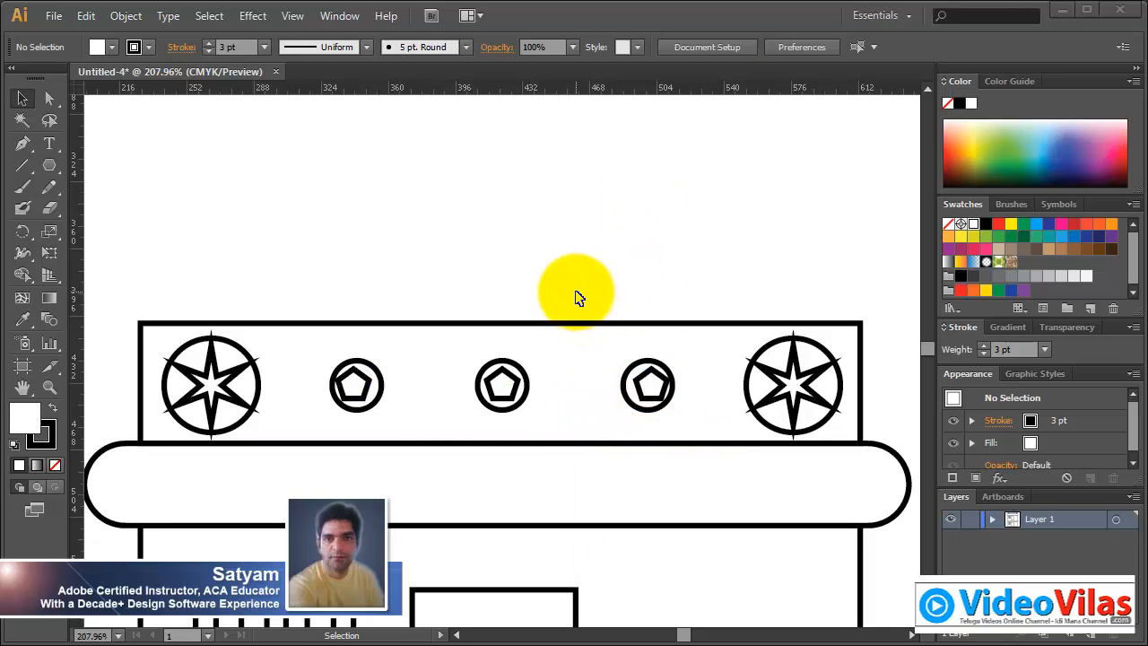
{"action": "key", "text": "ctrl+0"}
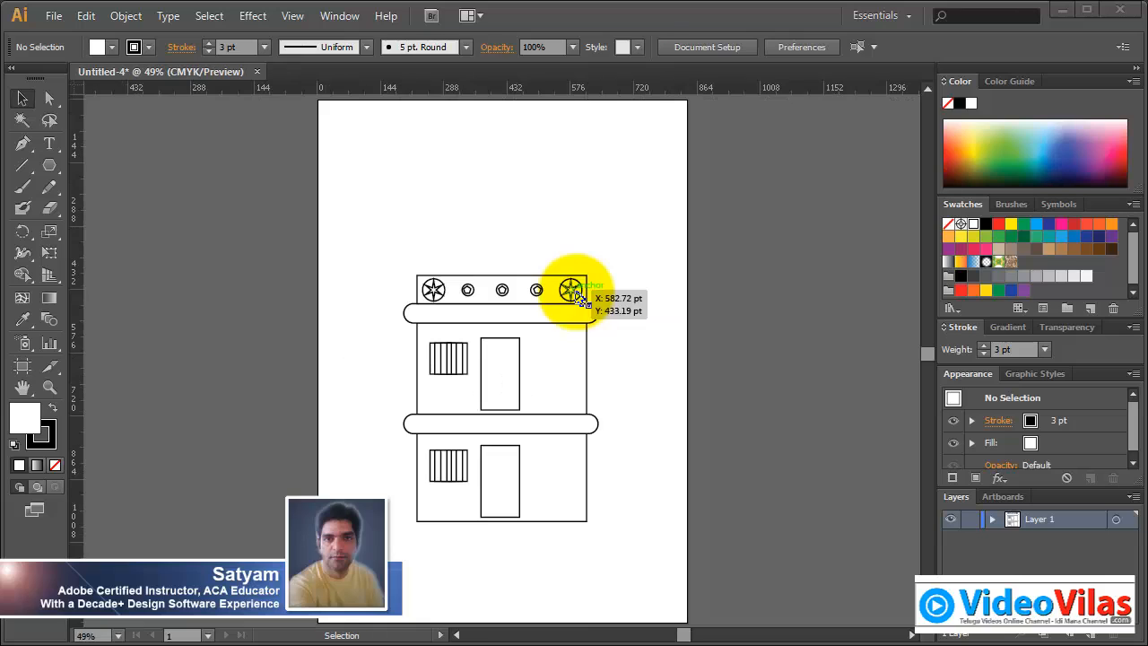
{"action": "left_click", "coordinate": [50, 387]}
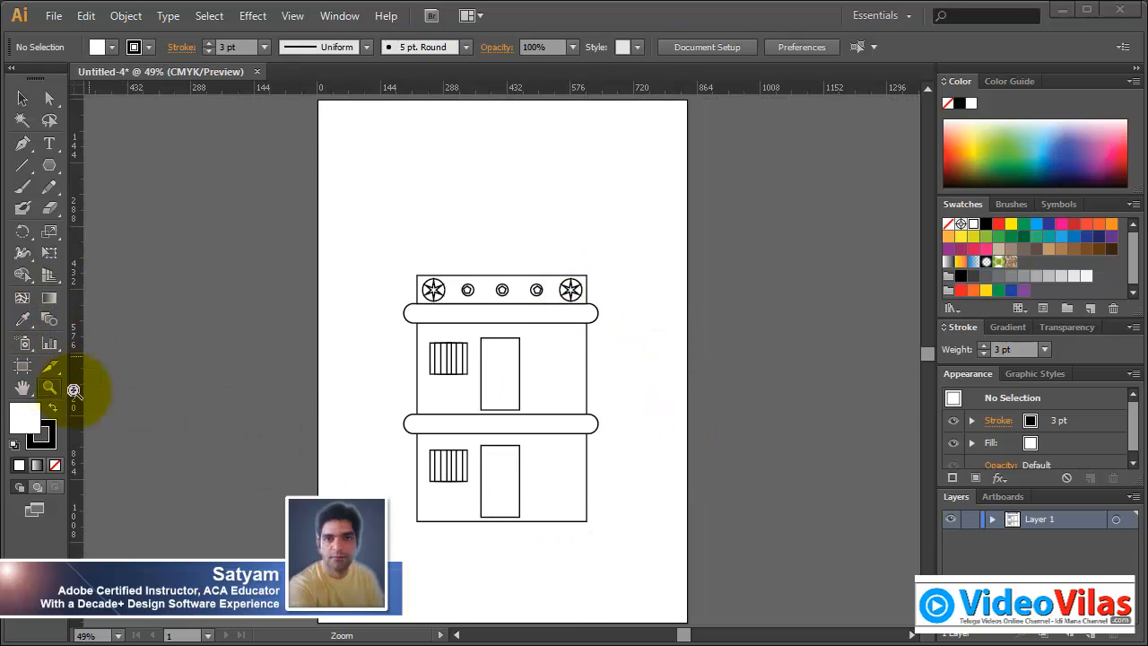
Draw a bush at the building's lower-left corner from three overlapping ellipses with a wide flat ellipse in front.
{"action": "left_click_drag", "start_coordinate": [375, 243], "coordinate": [659, 561]}
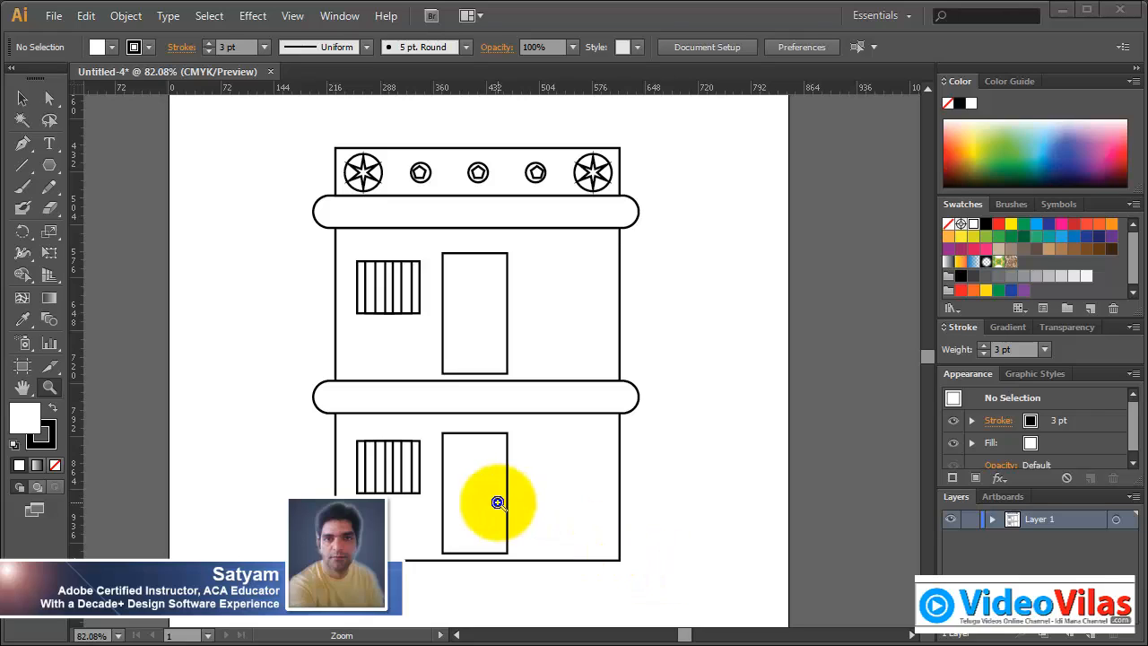
{"action": "left_click", "coordinate": [52, 167]}
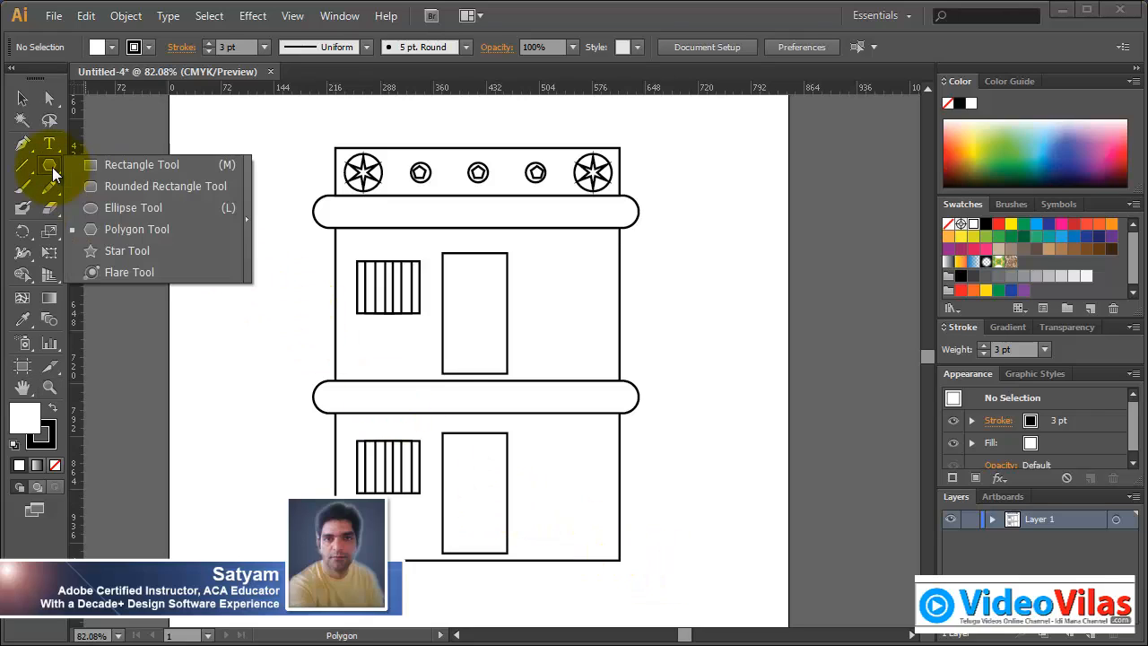
{"action": "left_click_drag", "start_coordinate": [52, 167], "coordinate": [143, 207]}
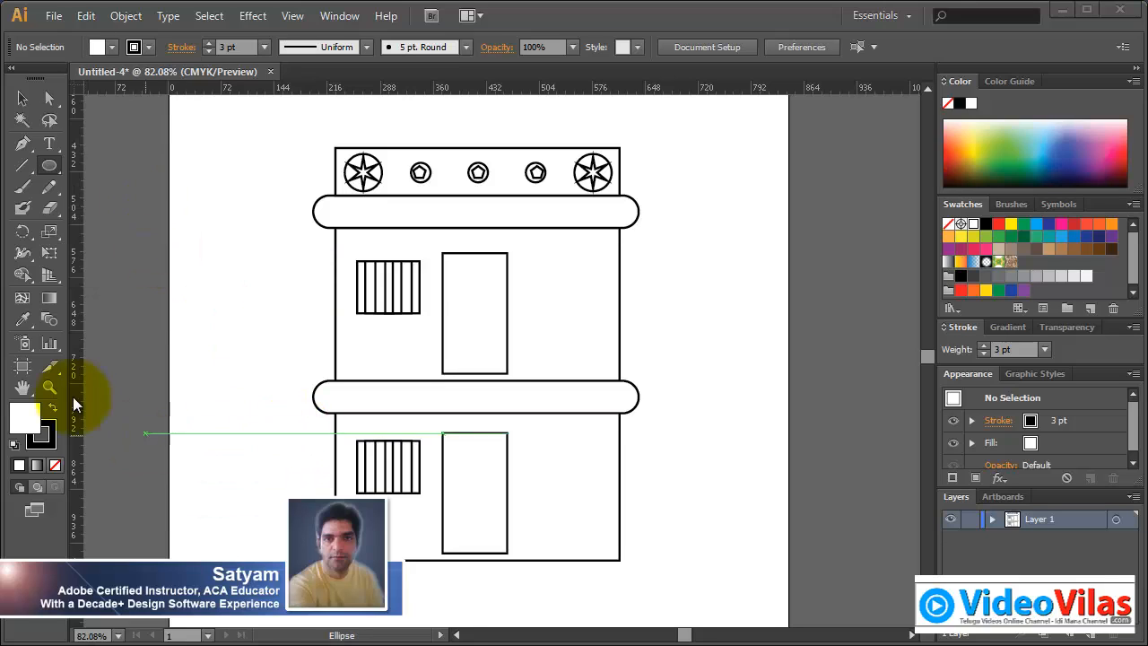
{"action": "left_click", "coordinate": [49, 387]}
{"action": "left_click_drag", "start_coordinate": [245, 467], "coordinate": [687, 600]}
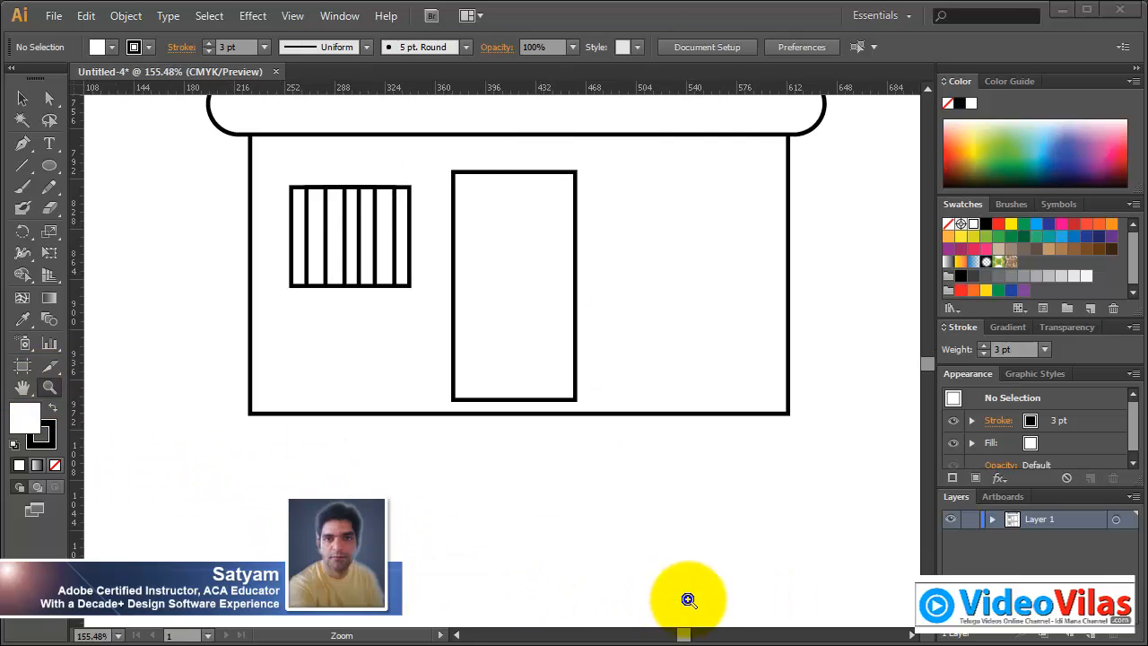
{"action": "left_click", "coordinate": [49, 165]}
{"action": "left_click_drag", "start_coordinate": [180, 367], "coordinate": [239, 438]}
{"action": "left_click_drag", "start_coordinate": [203, 347], "coordinate": [285, 440]}
{"action": "left_click_drag", "start_coordinate": [272, 392], "coordinate": [326, 440]}
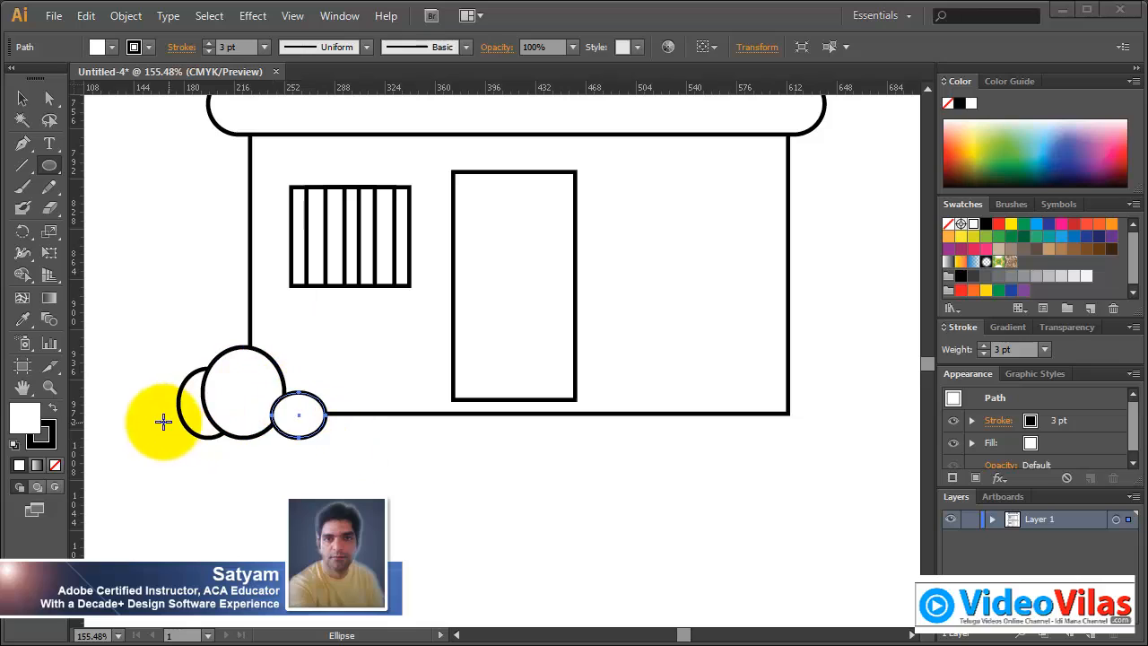
{"action": "left_click_drag", "start_coordinate": [149, 404], "coordinate": [351, 457]}
Draw a second bush of four overlapping ellipses between the first bush and the ground-floor door.
{"action": "left_click_drag", "start_coordinate": [351, 403], "coordinate": [449, 448]}
{"action": "left_click_drag", "start_coordinate": [409, 378], "coordinate": [454, 438]}
{"action": "left_click_drag", "start_coordinate": [359, 369], "coordinate": [421, 439]}
{"action": "left_click_drag", "start_coordinate": [326, 399], "coordinate": [380, 449]}
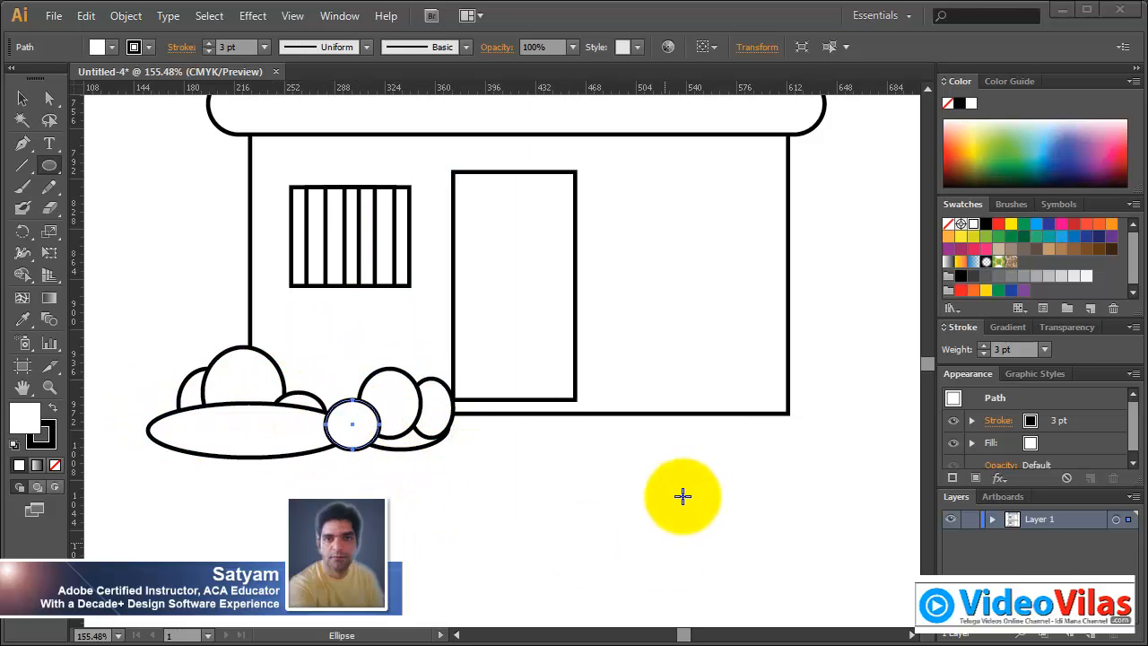
Draw a bush on the other side of the ground-floor door from five overlapping ellipses with a wide flat ellipse in front.
{"action": "mouse_move", "coordinate": [577, 359]}
{"action": "left_mouse_down"}
{"action": "mouse_move", "coordinate": [661, 423]}
{"action": "mouse_move", "coordinate": [673, 450]}
{"action": "left_mouse_up"}
{"action": "mouse_move", "coordinate": [650, 368]}
{"action": "left_mouse_down"}
{"action": "mouse_move", "coordinate": [740, 412]}
{"action": "mouse_move", "coordinate": [748, 443]}
{"action": "left_mouse_up"}
{"action": "mouse_move", "coordinate": [723, 377]}
{"action": "left_mouse_down"}
{"action": "mouse_move", "coordinate": [801, 441]}
{"action": "mouse_move", "coordinate": [793, 430]}
{"action": "left_mouse_up"}
{"action": "left_click_drag", "start_coordinate": [699, 347], "coordinate": [761, 431]}
{"action": "left_click_drag", "start_coordinate": [682, 378], "coordinate": [741, 443]}
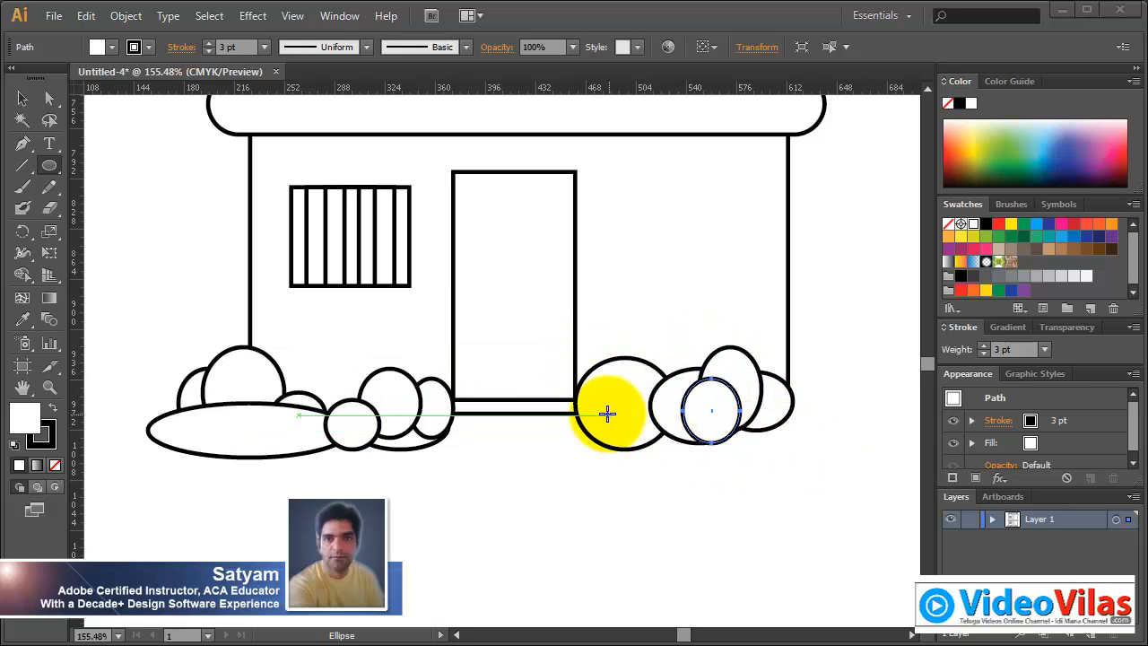
{"action": "mouse_move", "coordinate": [601, 409]}
{"action": "left_mouse_down"}
{"action": "mouse_move", "coordinate": [755, 461]}
{"action": "mouse_move", "coordinate": [801, 449]}
{"action": "left_mouse_up"}
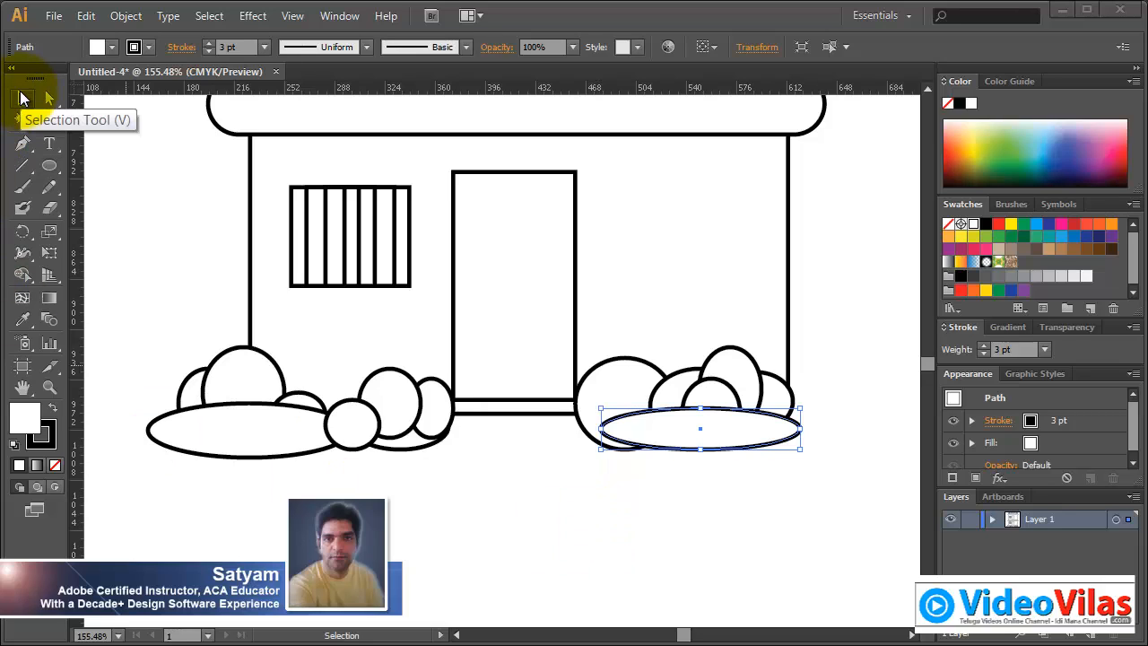
Fill the bushes left of the door with dark green and the bush right of it with light green.
{"action": "key", "text": "ctrl+minus"}
{"action": "key", "text": "ctrl+minus"}
{"action": "key", "text": "ctrl+minus"}
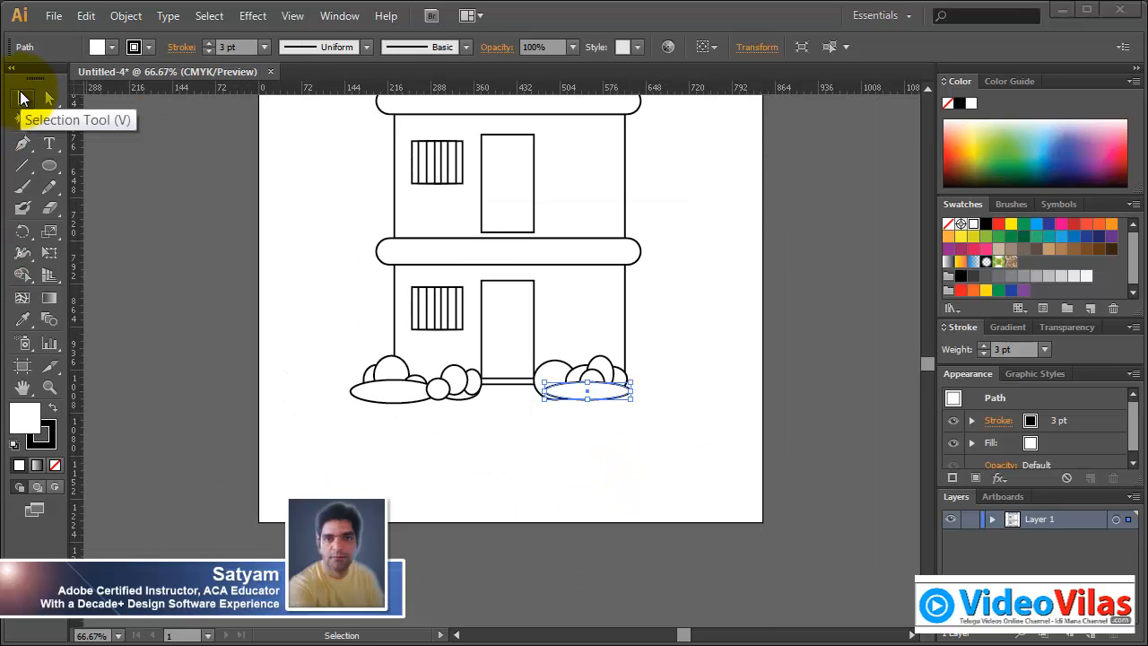
{"action": "left_click_drag", "start_coordinate": [714, 228], "coordinate": [675, 328]}
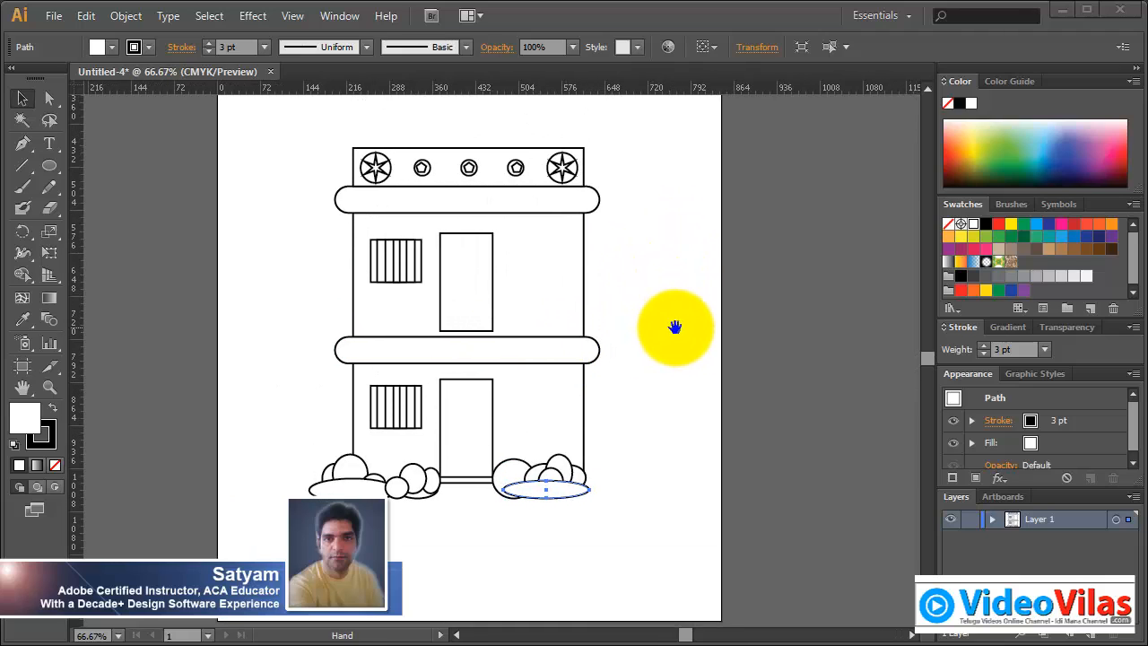
{"action": "left_click_drag", "start_coordinate": [304, 572], "coordinate": [445, 489]}
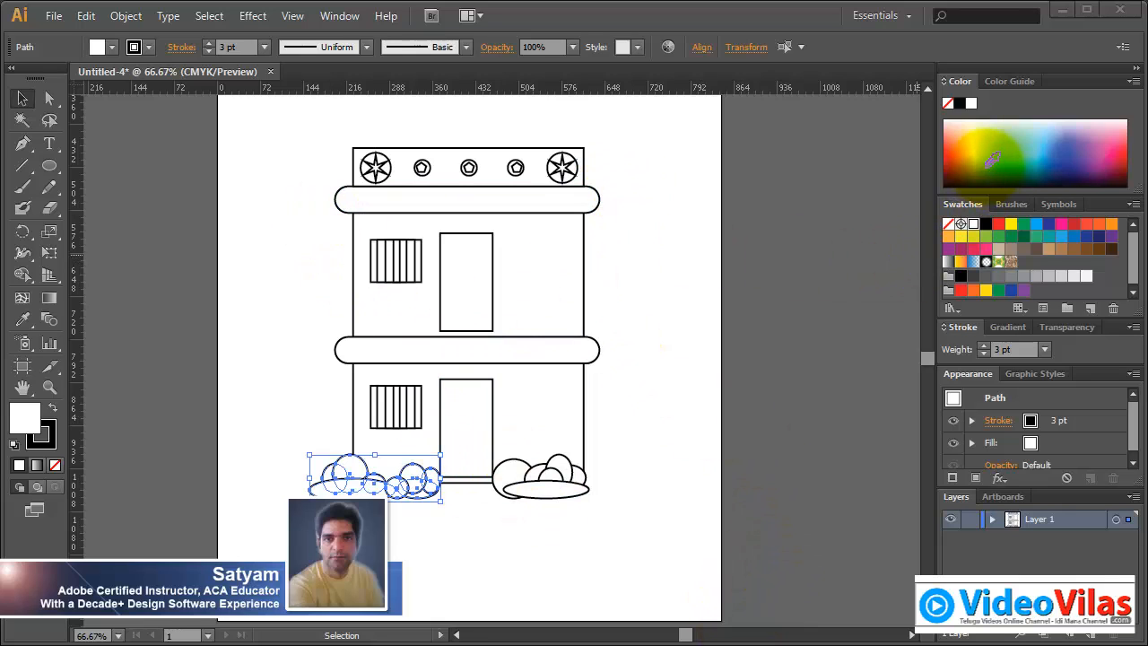
{"action": "left_click", "coordinate": [993, 160]}
{"action": "left_click_drag", "start_coordinate": [479, 544], "coordinate": [614, 491]}
{"action": "left_click", "coordinate": [988, 156]}
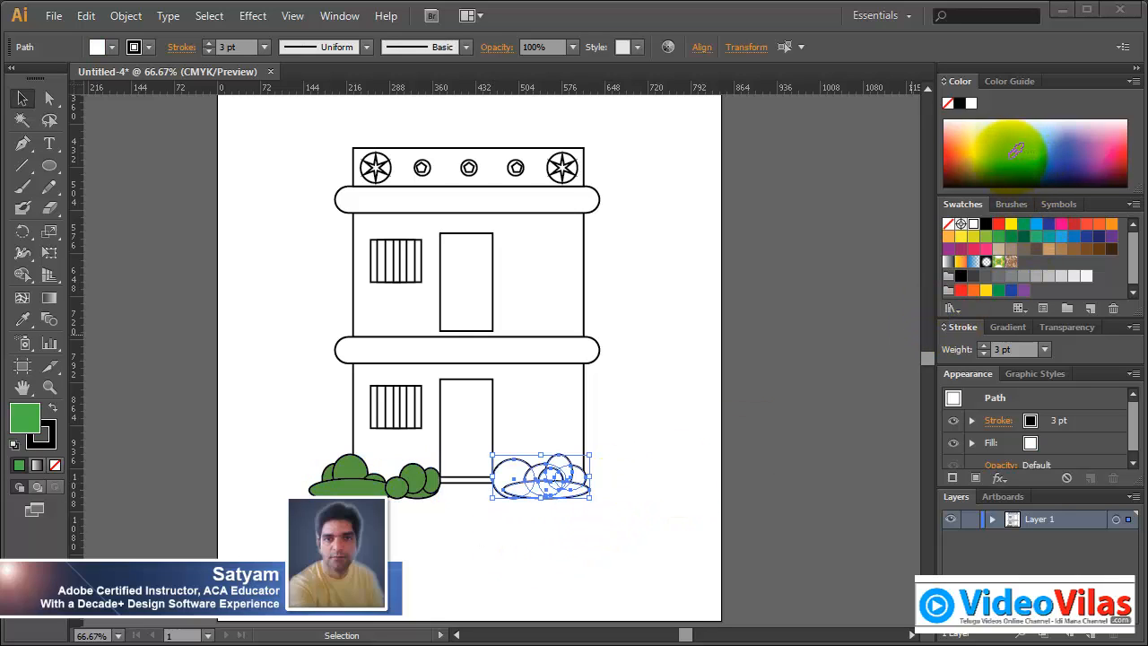
{"action": "left_click", "coordinate": [628, 332]}
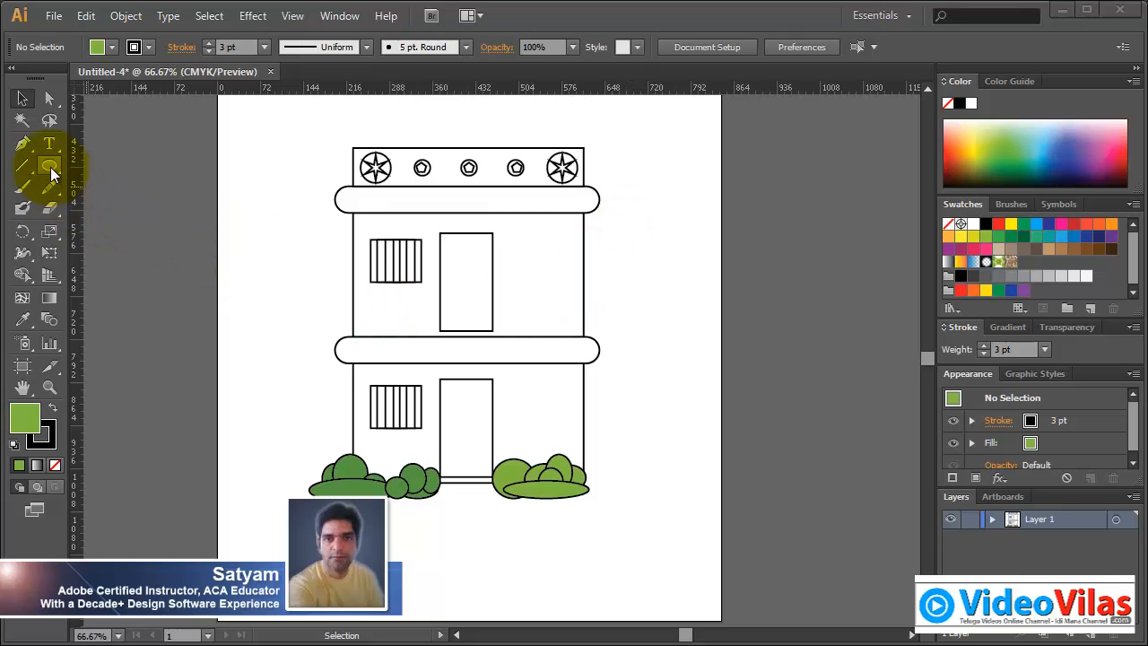
Draw a rectangle over the left half of the upper door and reset it to the default white fill and black stroke.
{"action": "left_click_drag", "start_coordinate": [49, 170], "coordinate": [101, 165]}
{"action": "key", "text": "ctrl+space"}
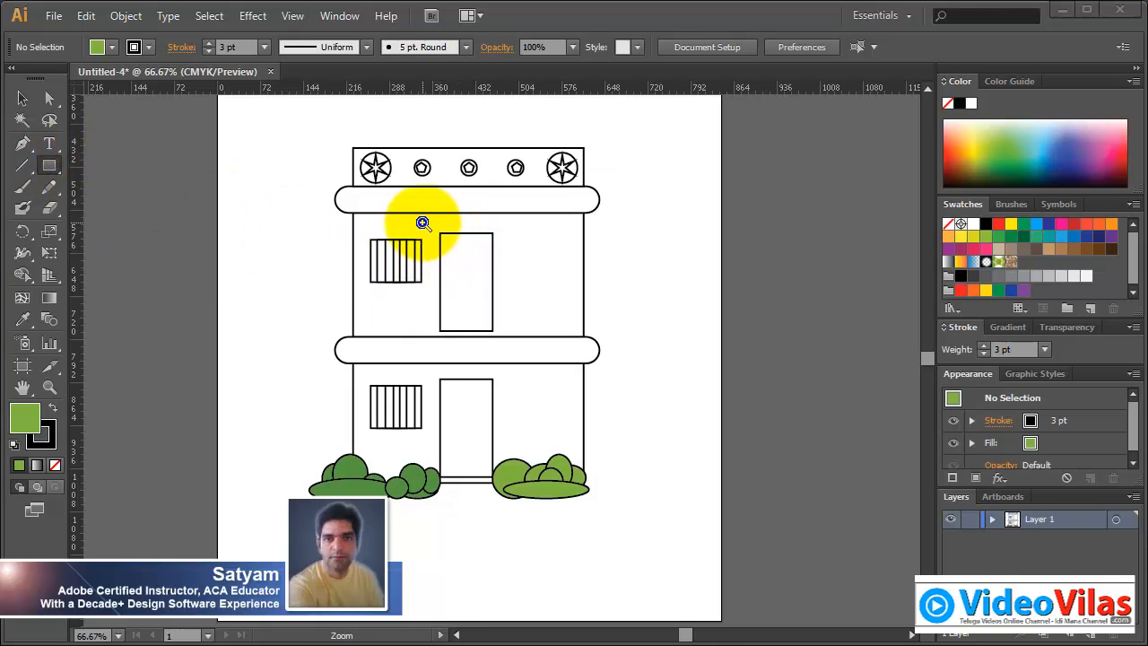
{"action": "left_click_drag", "start_coordinate": [423, 223], "coordinate": [522, 350]}
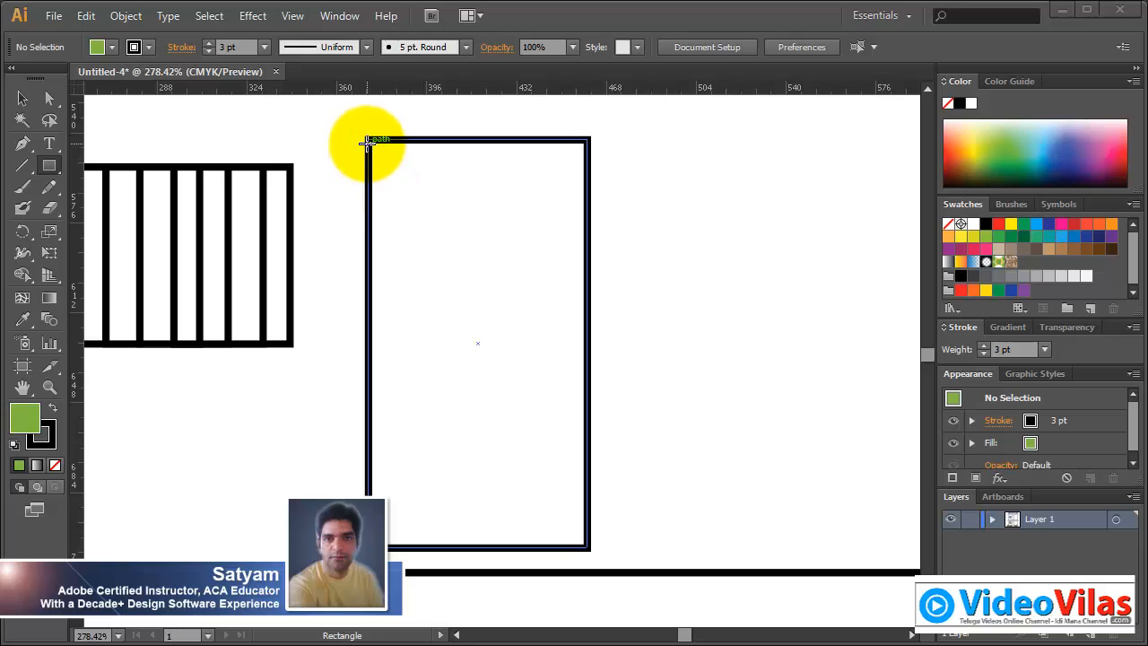
{"action": "left_click_drag", "start_coordinate": [367, 144], "coordinate": [482, 544]}
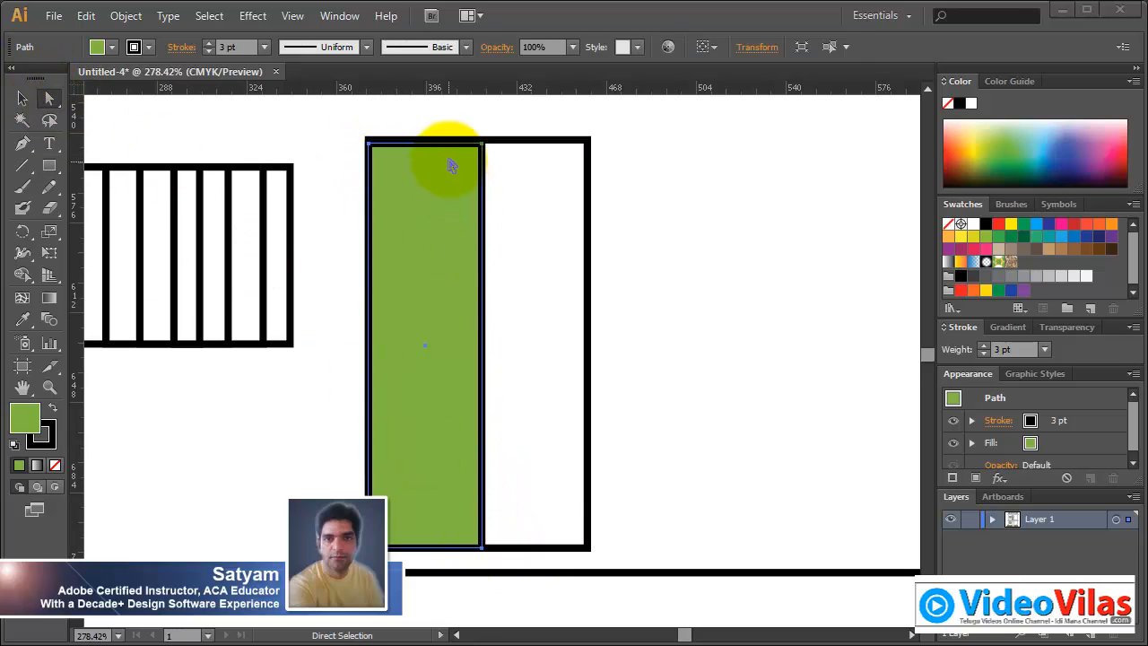
{"action": "left_click", "coordinate": [15, 446]}
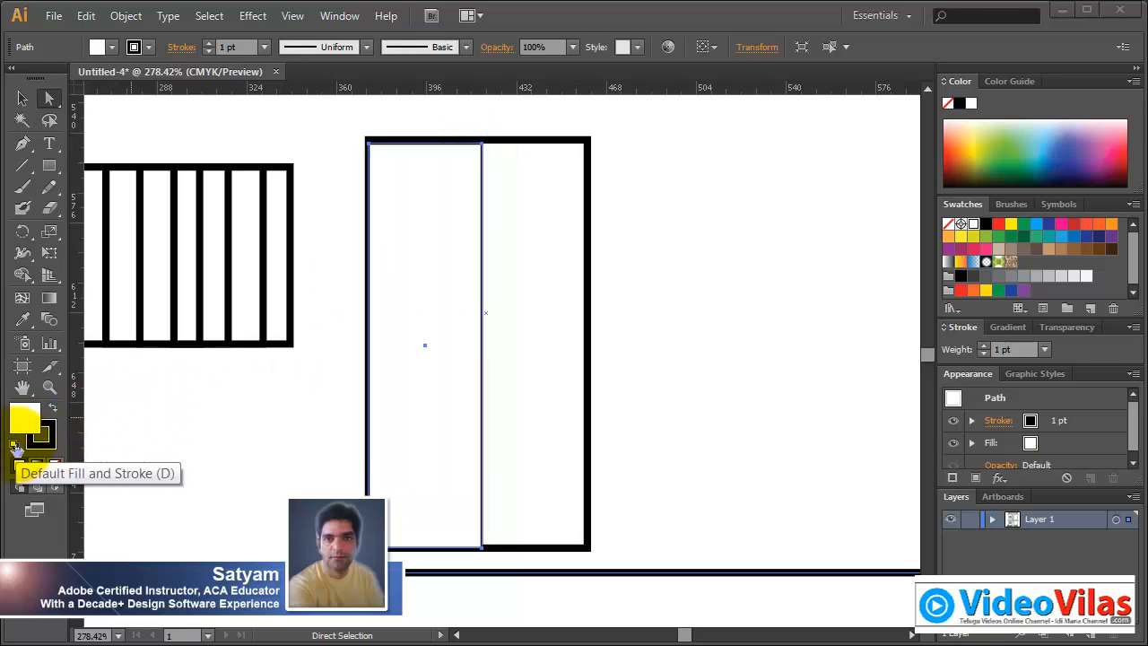
Move the panel's upper-right corner down and its lower-right corner up to give the door leaf an open, perspective shape.
{"action": "left_click", "coordinate": [485, 149]}
{"action": "left_click_drag", "start_coordinate": [485, 149], "coordinate": [478, 196]}
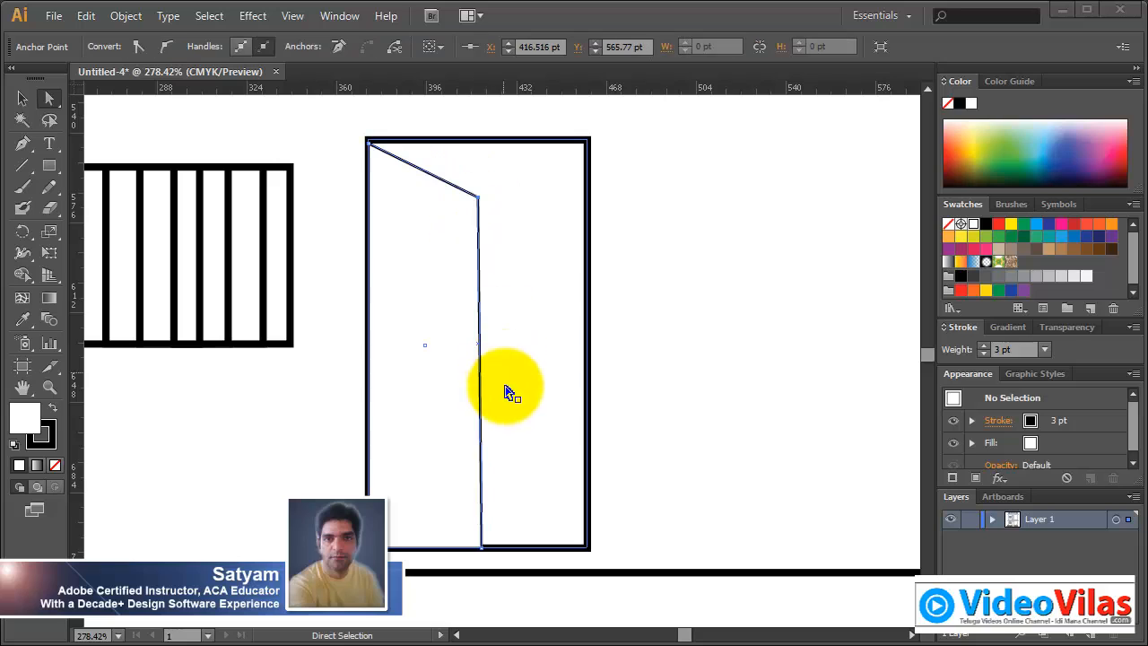
{"action": "left_click_drag", "start_coordinate": [483, 553], "coordinate": [478, 479]}
{"action": "left_click_drag", "start_coordinate": [513, 167], "coordinate": [444, 487]}
{"action": "key", "text": "ctrl+z"}
Lasso the door leaf's two right anchor points and move them left to narrow the open leaf.
{"action": "left_click", "coordinate": [663, 193]}
{"action": "left_click", "coordinate": [484, 197]}
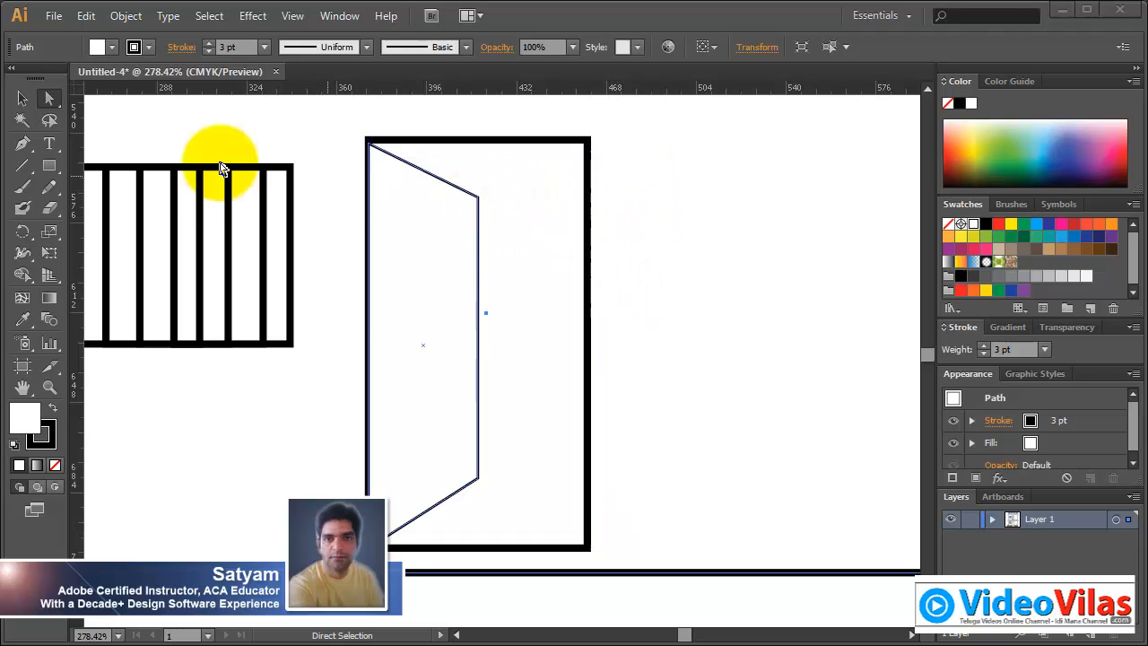
{"action": "left_click", "coordinate": [49, 120]}
{"action": "mouse_move", "coordinate": [449, 342]}
{"action": "left_mouse_down"}
{"action": "mouse_move", "coordinate": [494, 502]}
{"action": "mouse_move", "coordinate": [510, 174]}
{"action": "mouse_move", "coordinate": [478, 209]}
{"action": "mouse_move", "coordinate": [410, 192]}
{"action": "mouse_move", "coordinate": [419, 197]}
{"action": "left_mouse_up"}
{"action": "left_click", "coordinate": [49, 98]}
{"action": "left_click", "coordinate": [23, 97]}
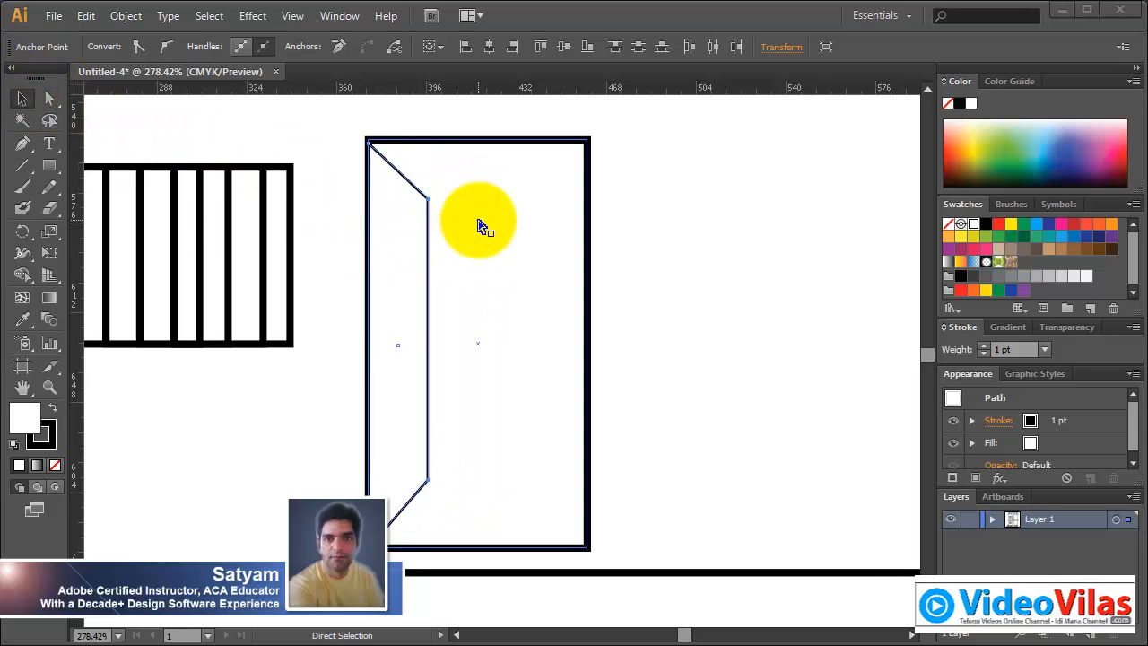
Duplicate the open door leaf straight down onto the ground-floor door, aligned with its left edge.
{"action": "key", "text": "ctrl+minus"}
{"action": "key", "text": "ctrl+minus"}
{"action": "key", "text": "ctrl+minus"}
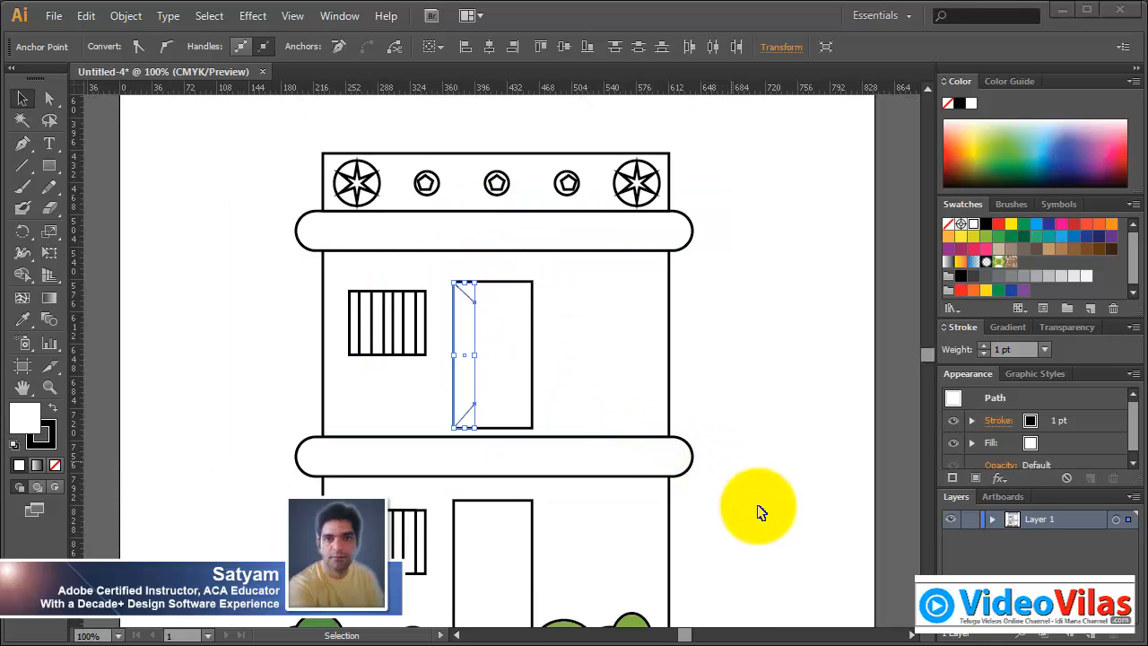
{"action": "scroll", "coordinate": [753, 466], "scroll_direction": "down", "scroll_amount": 4}
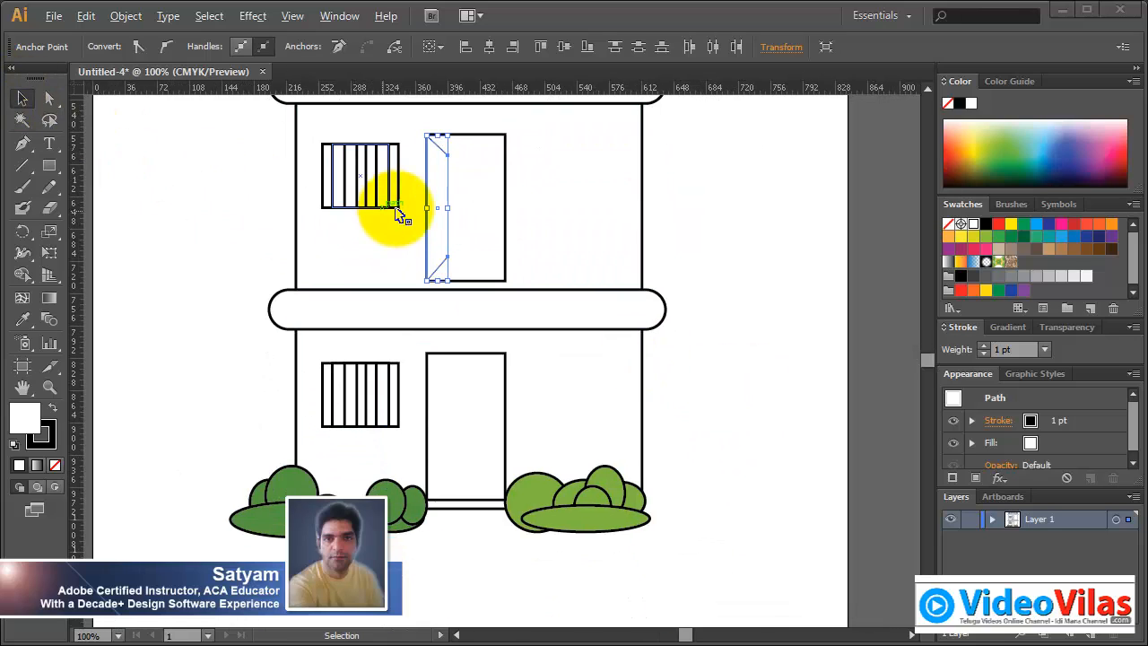
{"action": "left_click_drag", "start_coordinate": [440, 194], "coordinate": [440, 203]}
{"action": "left_click_drag", "start_coordinate": [439, 334], "coordinate": [439, 404]}
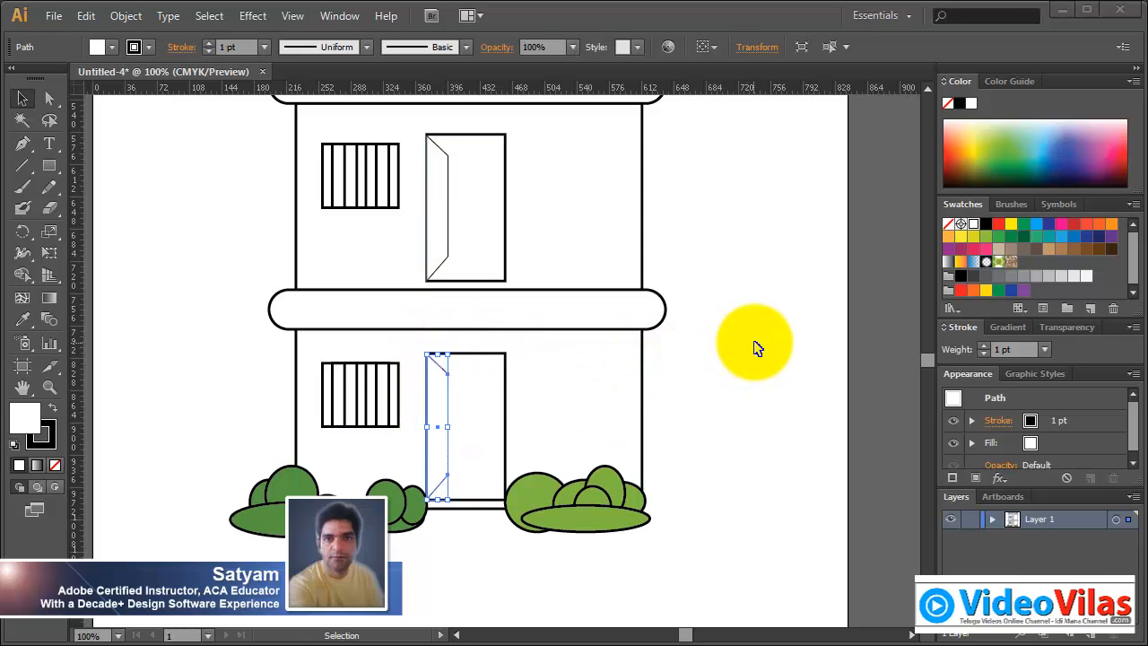
{"action": "left_click", "coordinate": [756, 348]}
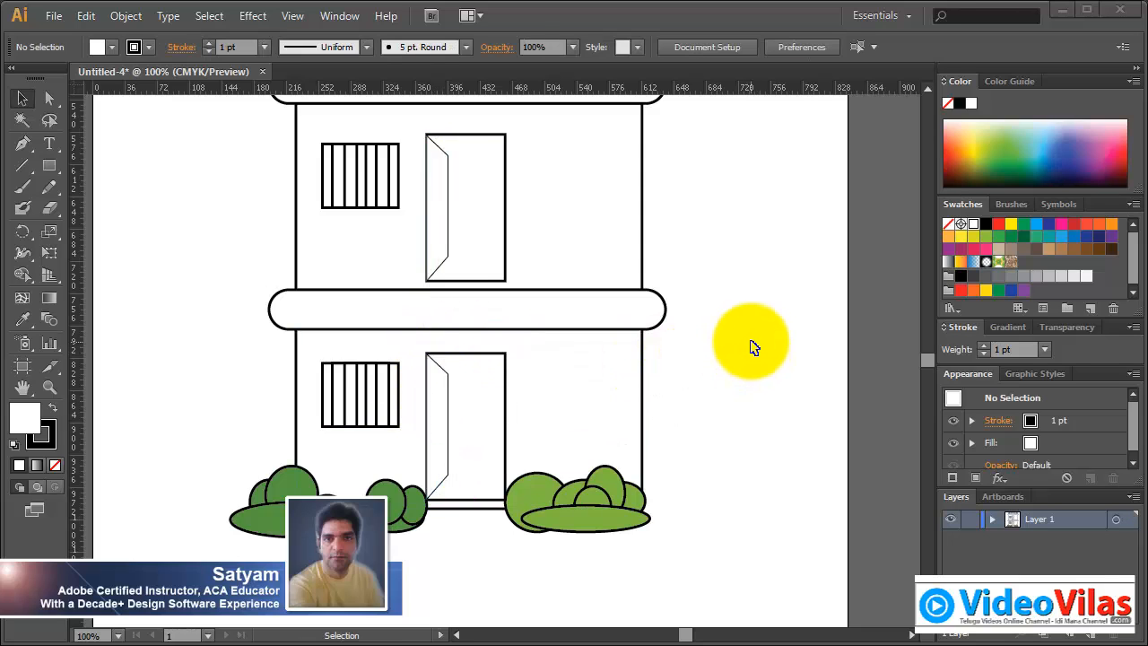
{"action": "left_click_drag", "start_coordinate": [749, 217], "coordinate": [739, 290]}
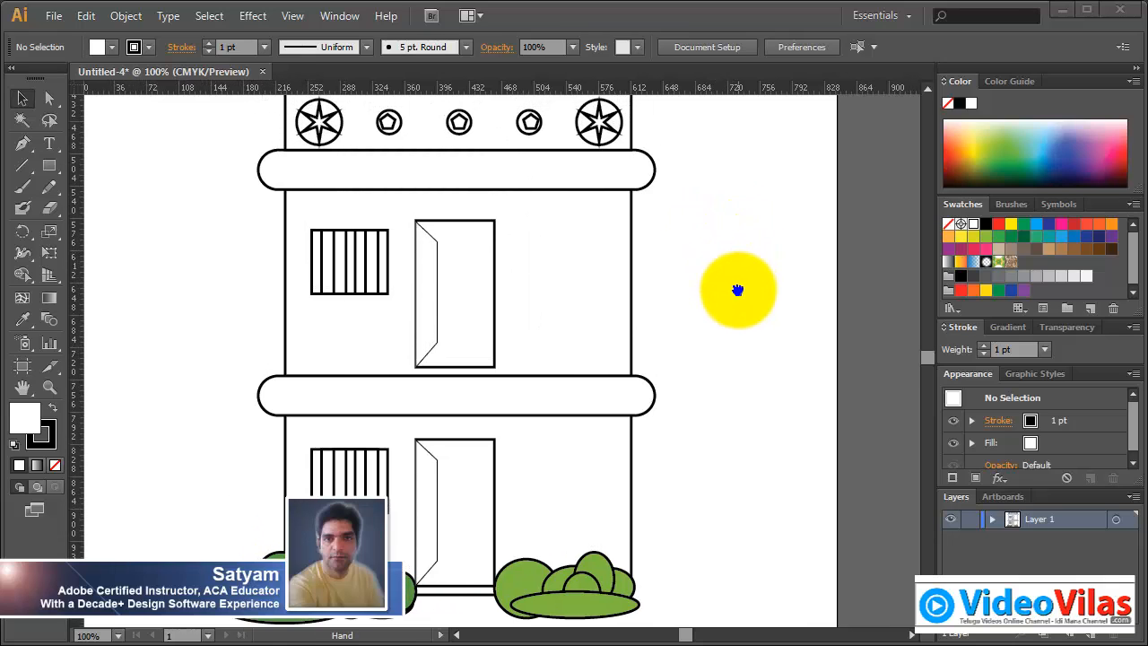
{"action": "key", "text": "ctrl+minus"}
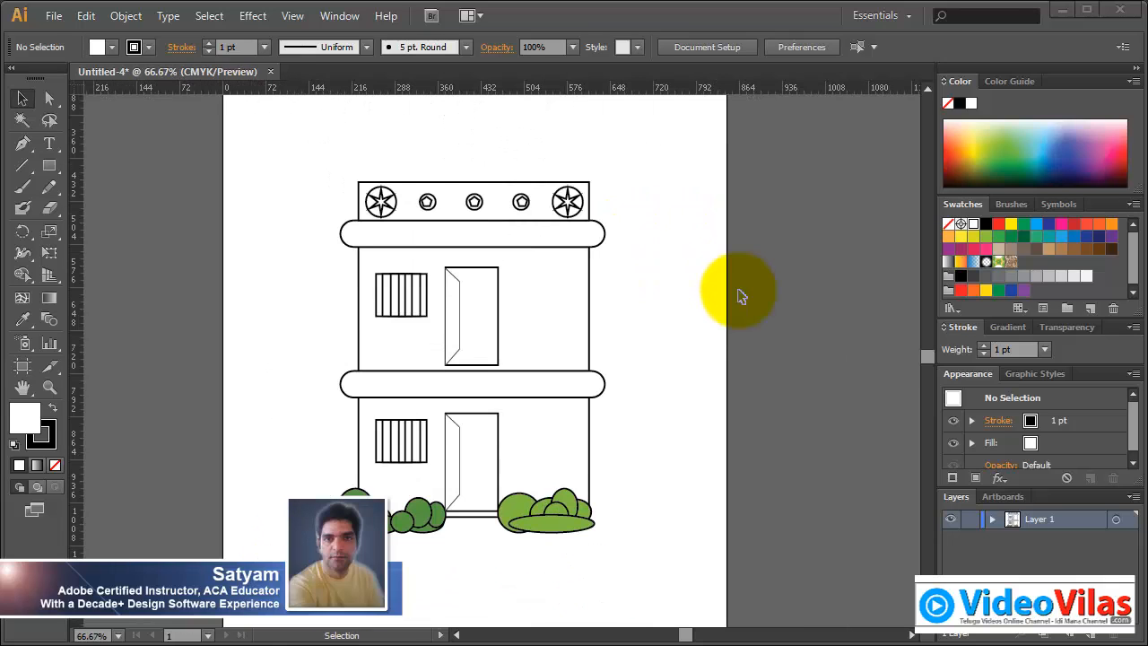